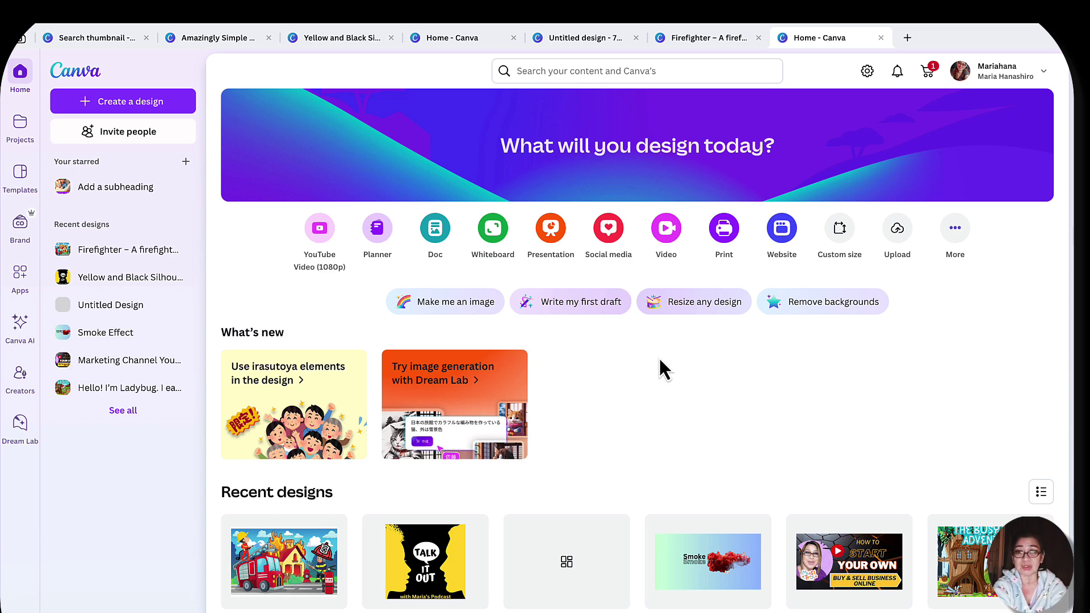
- Create a blank Video (1080p) design and fill its page background with the light green-to-blue gradient
click(668, 224)
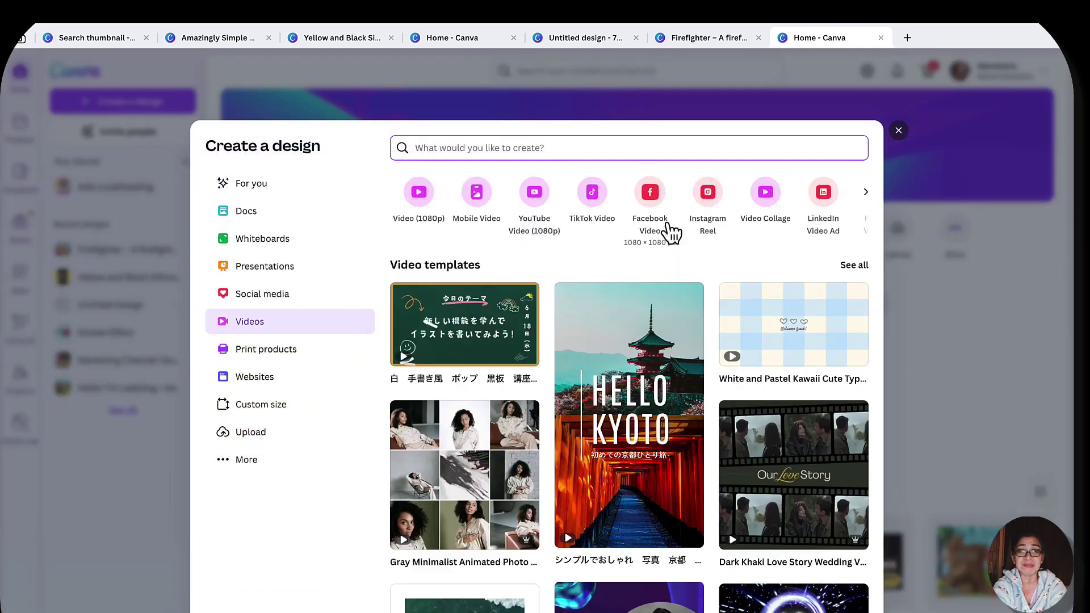
click(419, 193)
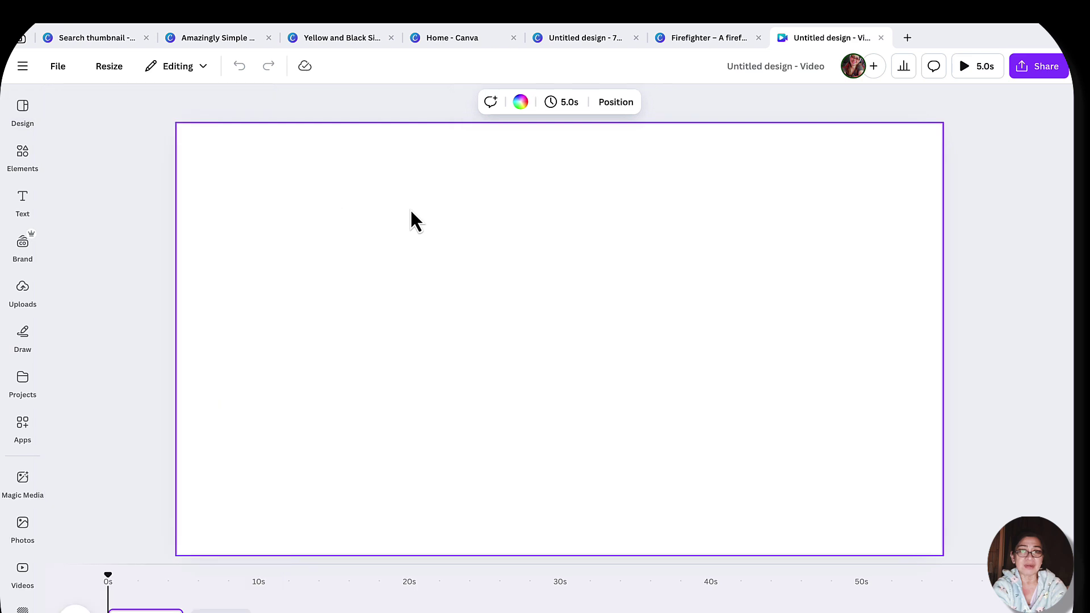
click(520, 102)
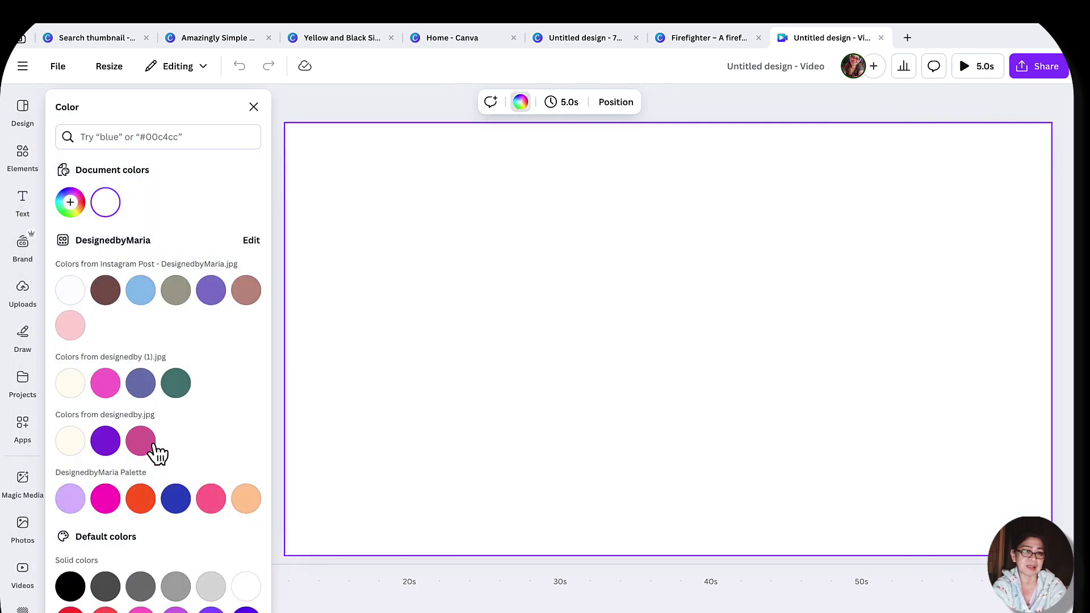
scroll(157, 452, down, 4)
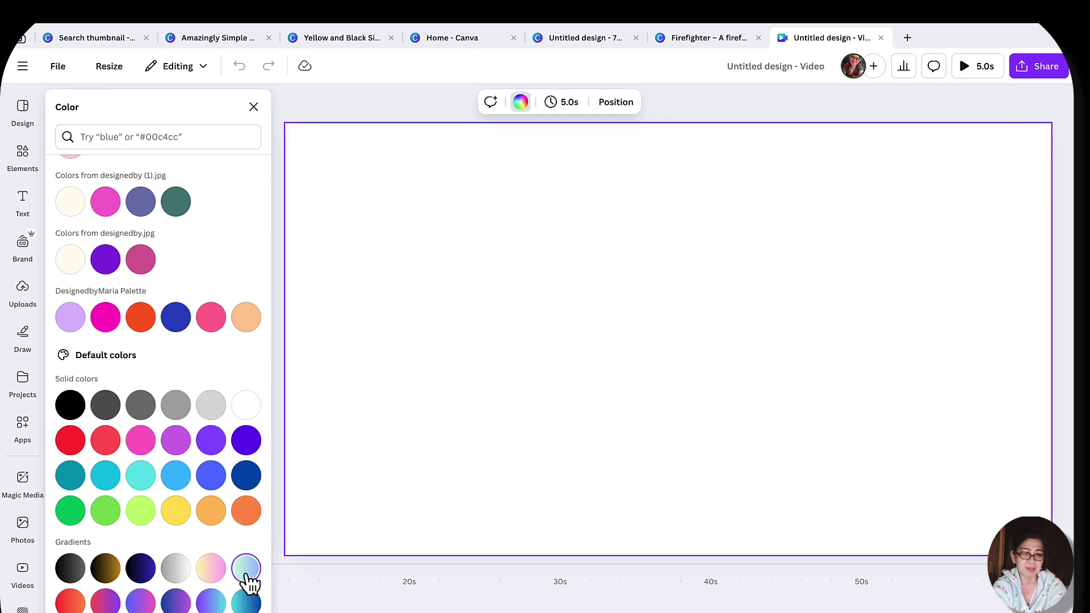
click(247, 574)
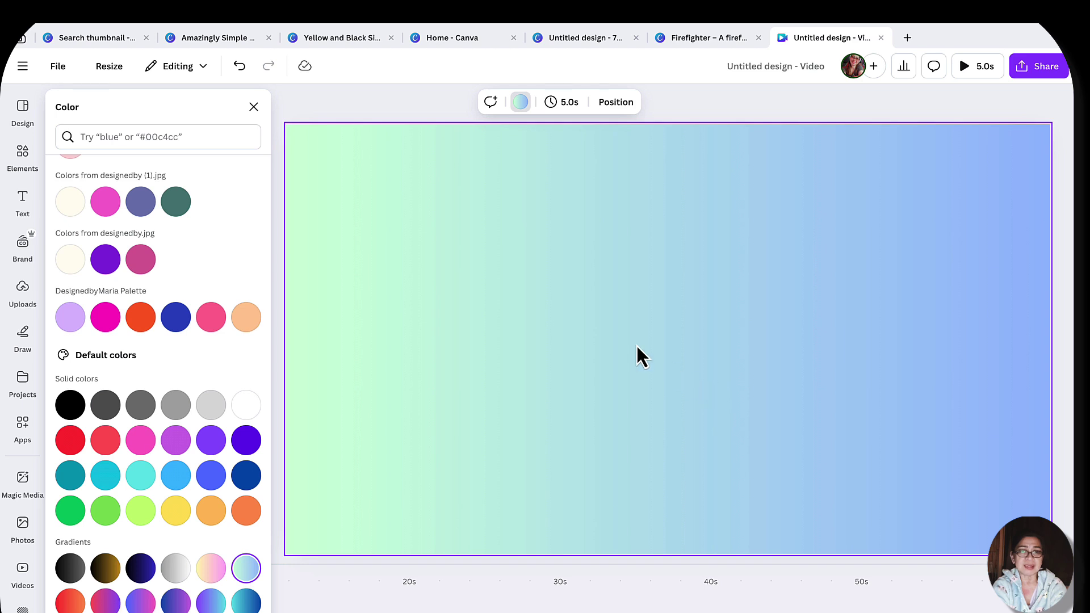
- Add a heading to the page that reads "SMOKE EFFECT"
click(22, 203)
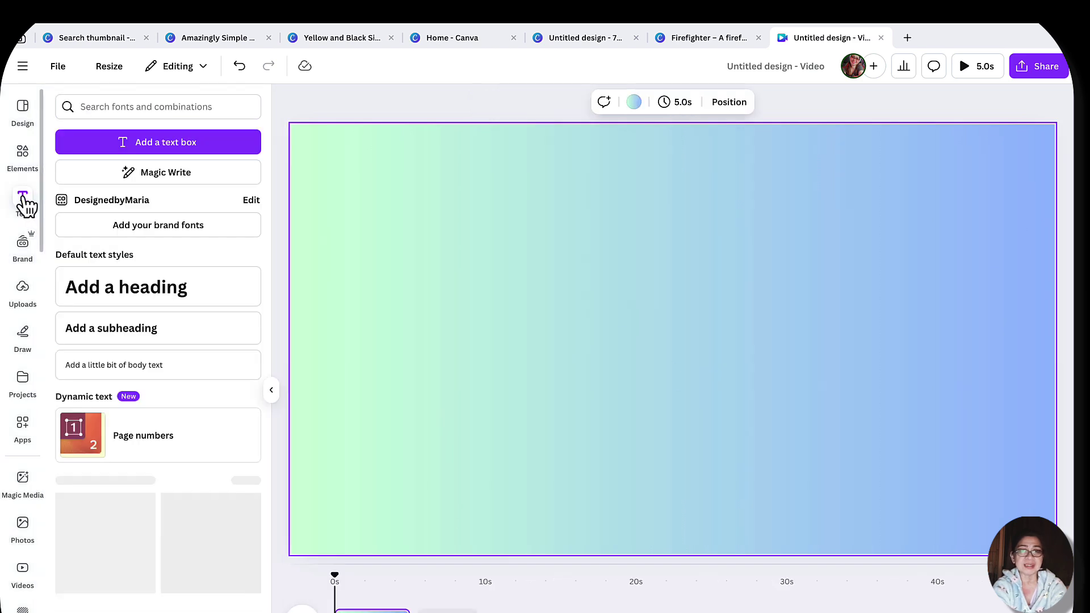
click(182, 289)
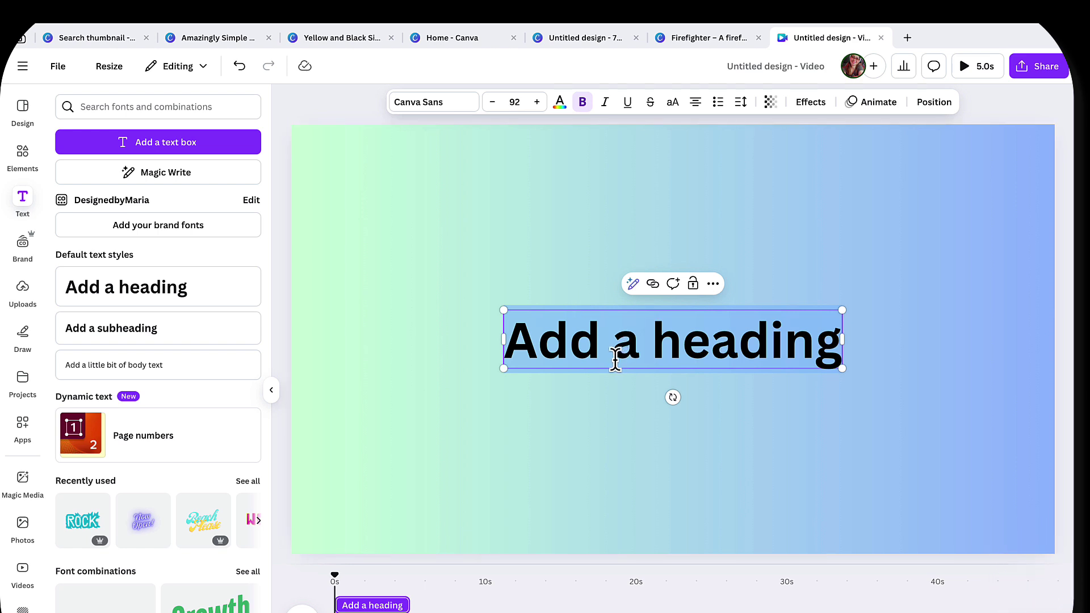
text(SMO)
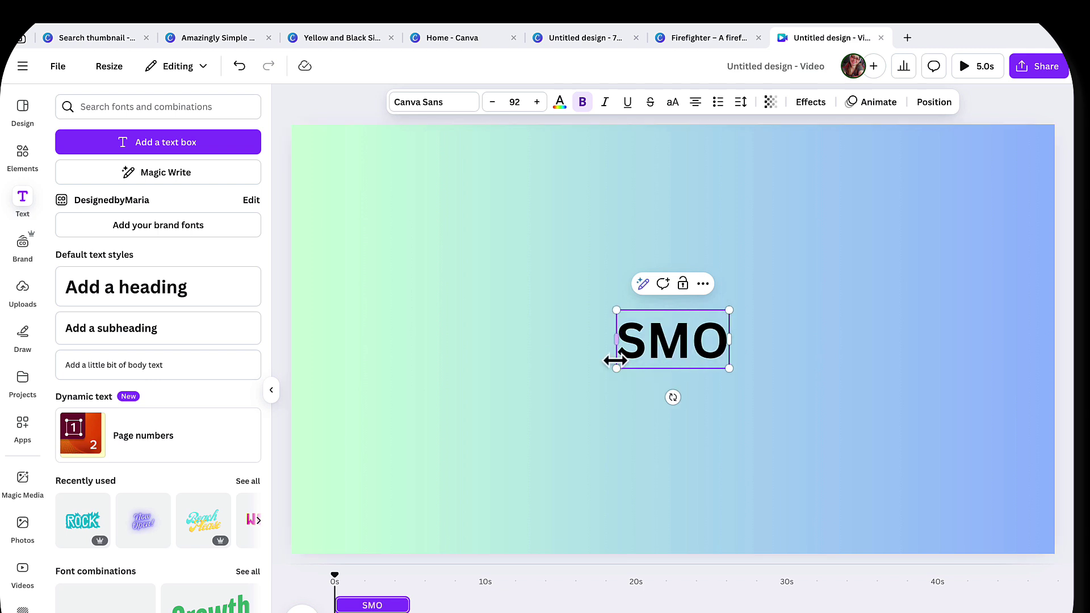
text(KE EFFECT)
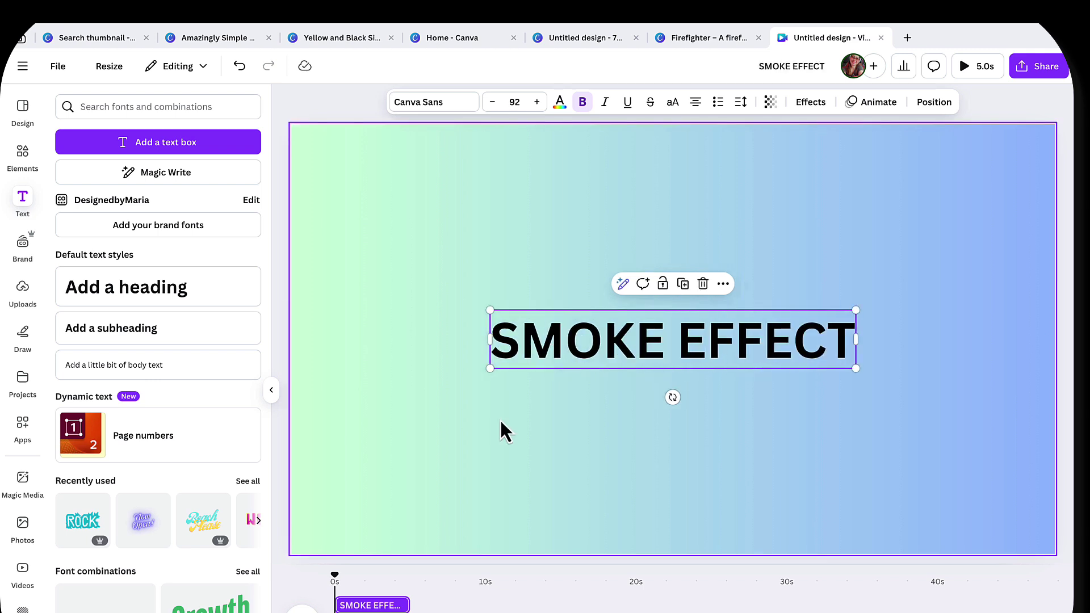
- Duplicate the "SMOKE EFFECT" heading and place the copy directly below the original
right_click(542, 345)
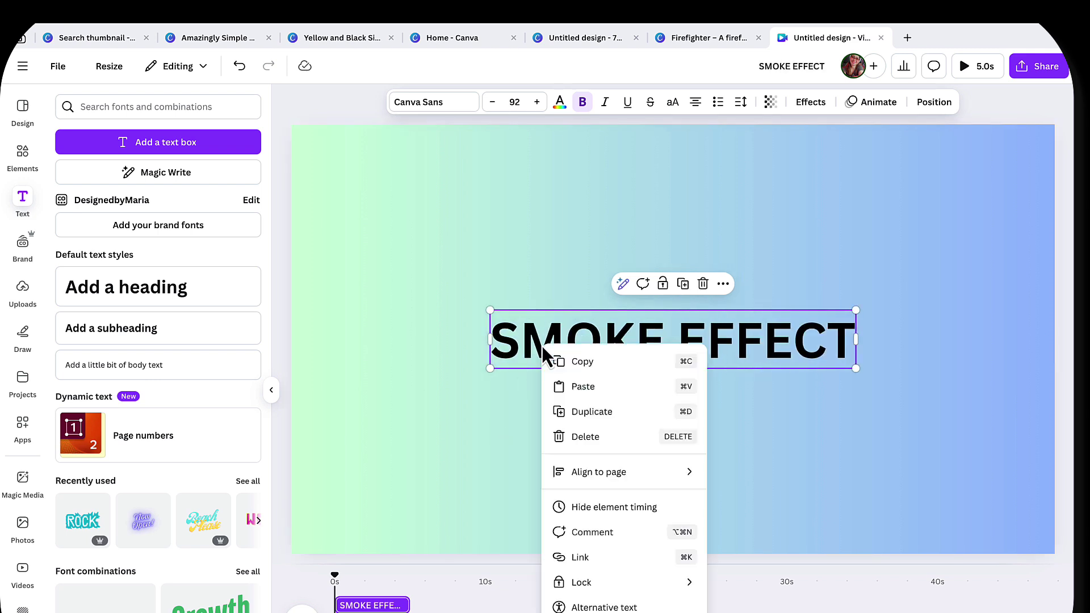
click(608, 412)
drag(671, 358, 667, 391)
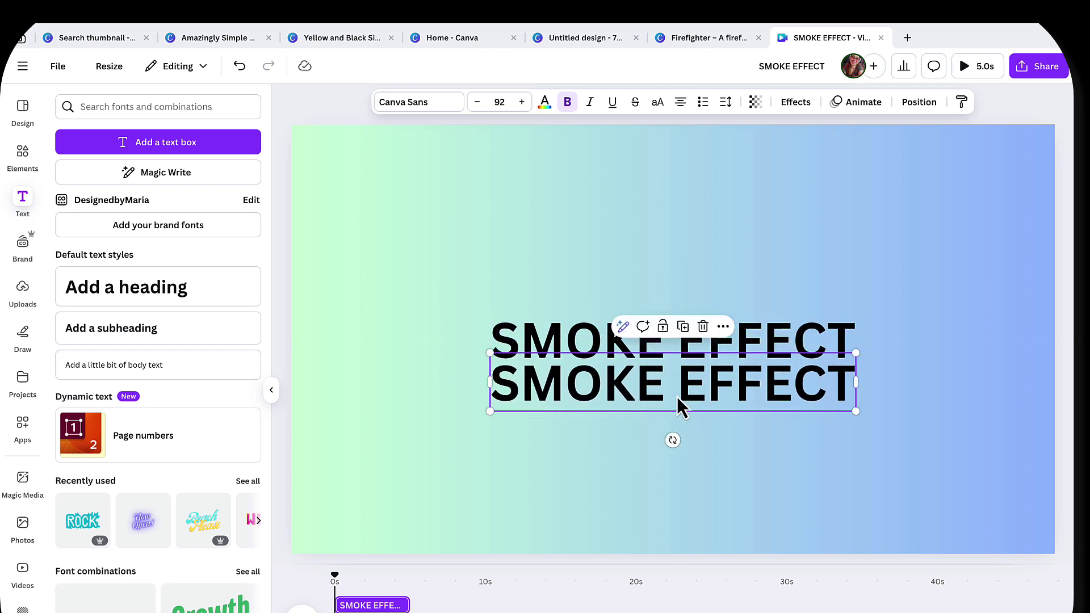
- Apply the Hollow text effect to the duplicated heading and align it exactly over the original heading
click(798, 103)
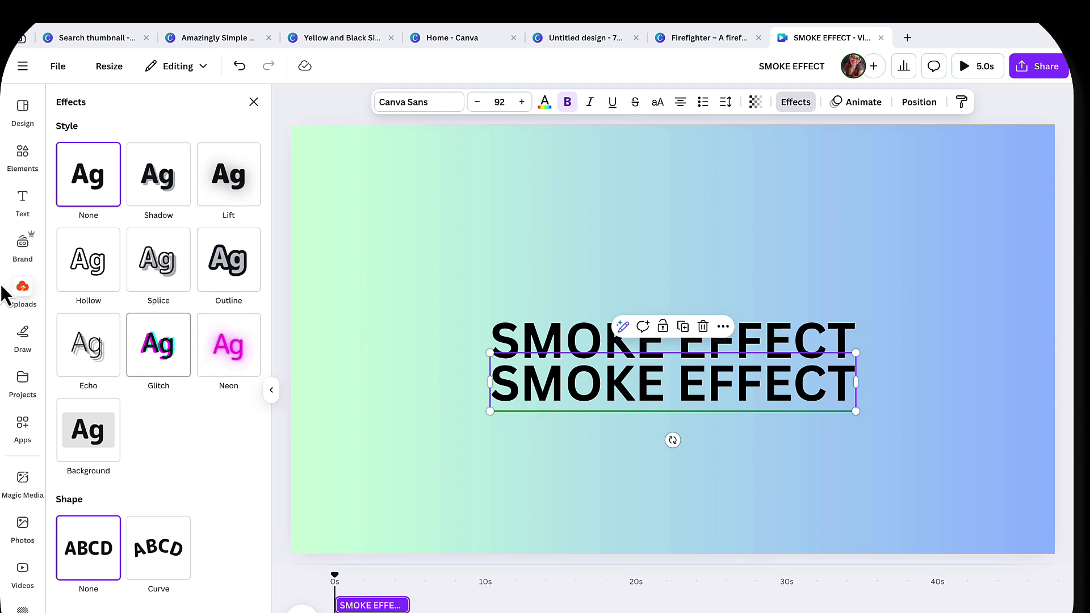
click(89, 277)
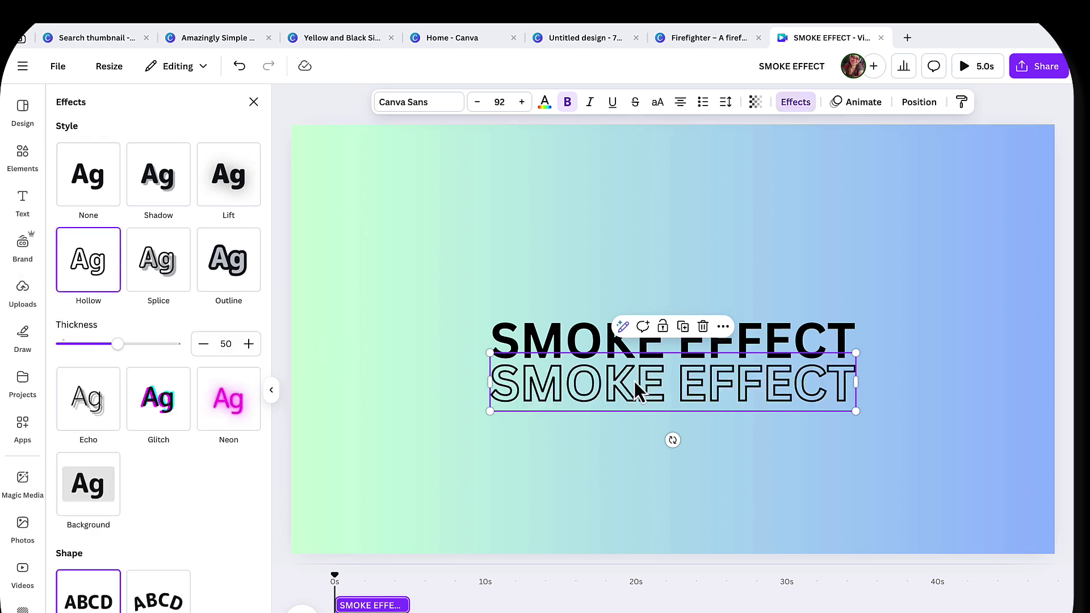
drag(631, 399, 634, 358)
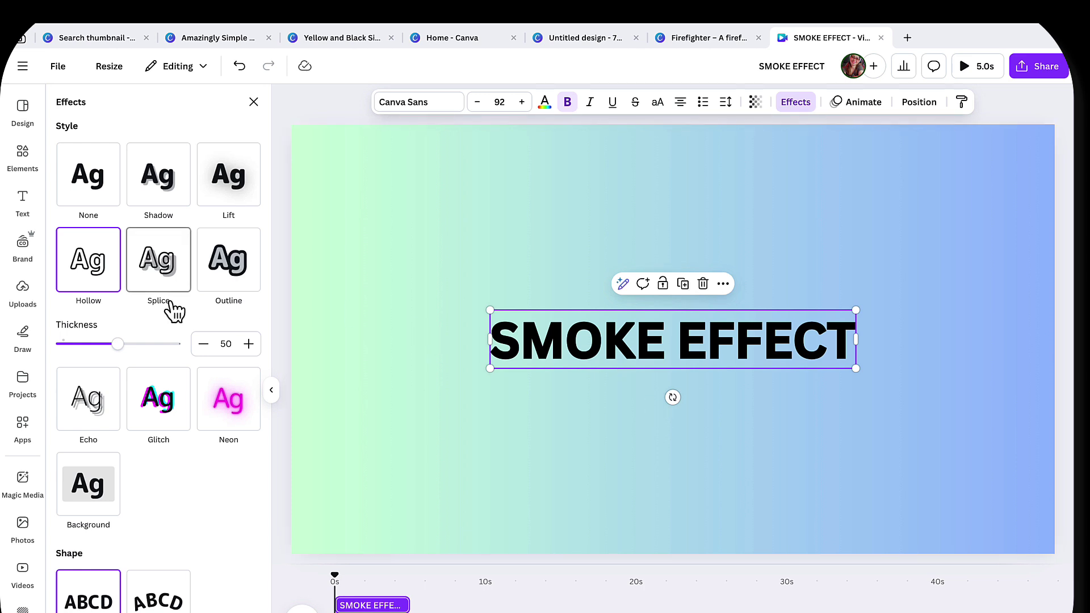
- Search the elements for "red ink" videos and limit the results to free items
click(23, 155)
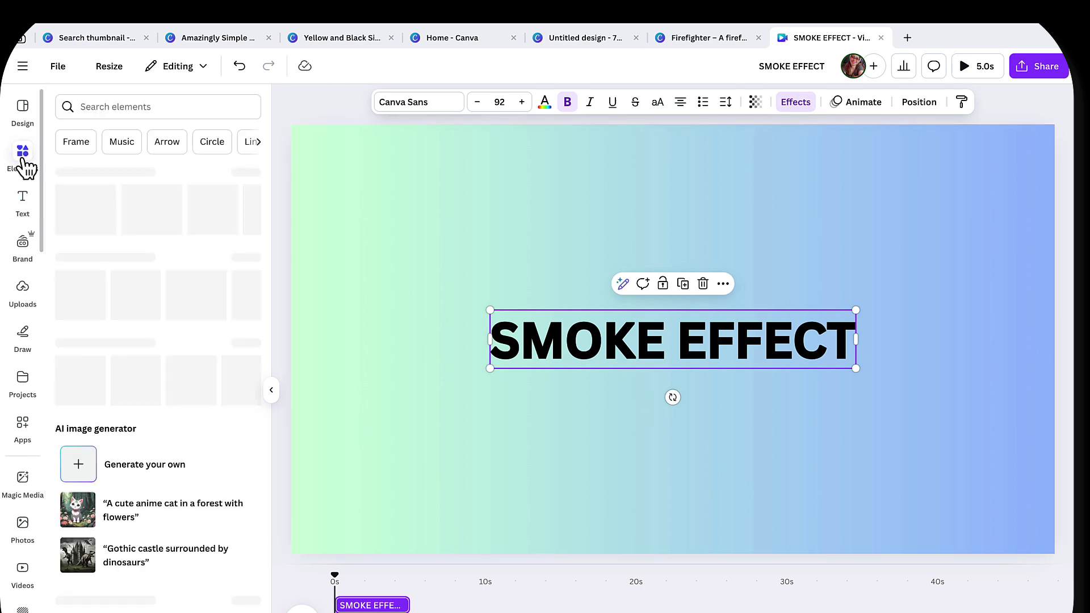
click(180, 107)
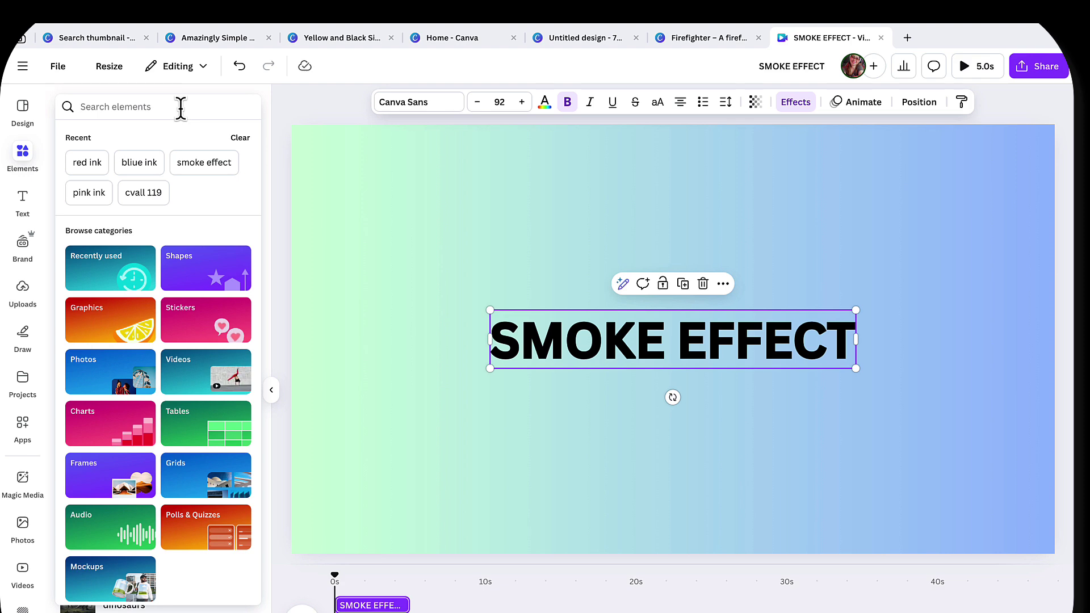
text(red ink)
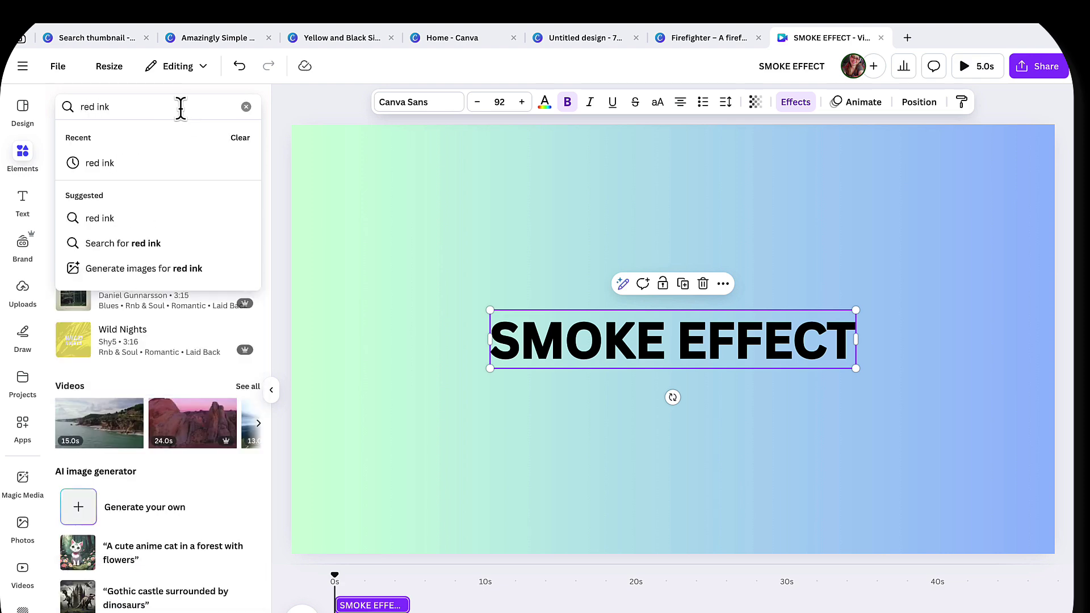
key(Return)
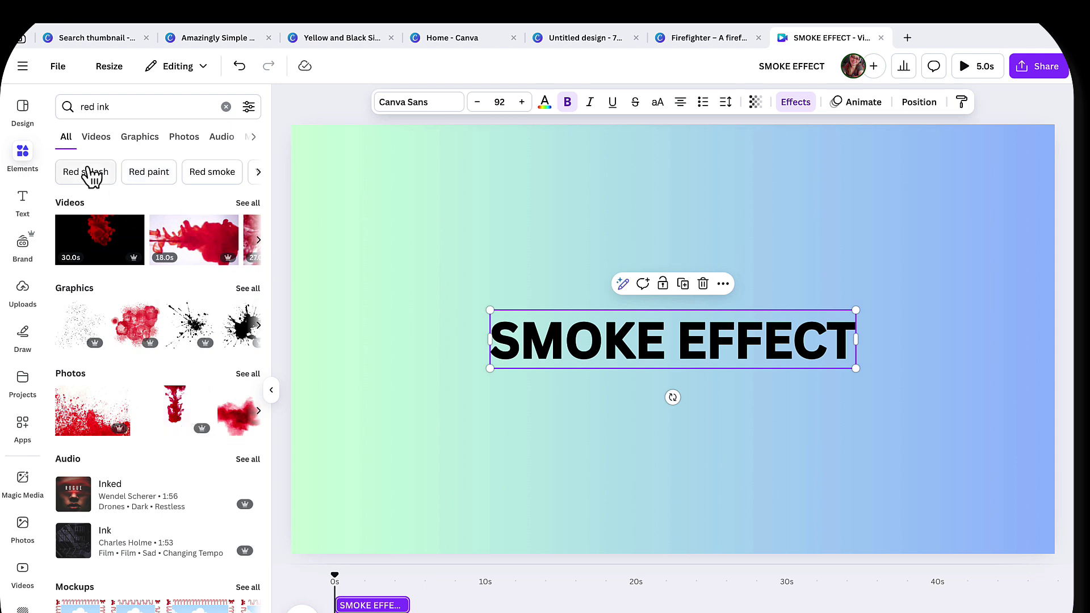
click(106, 142)
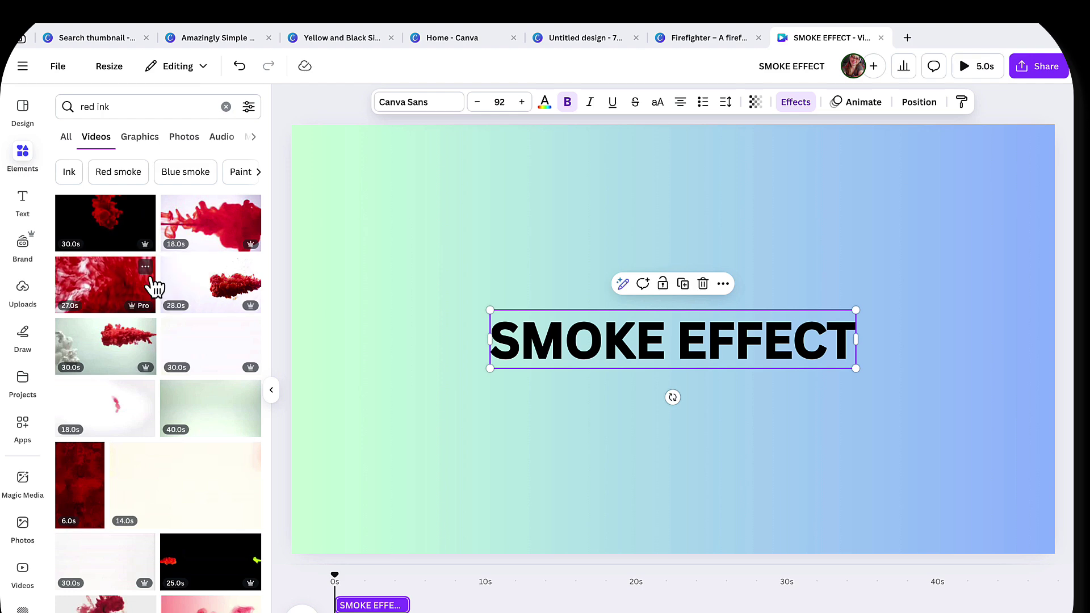
click(250, 108)
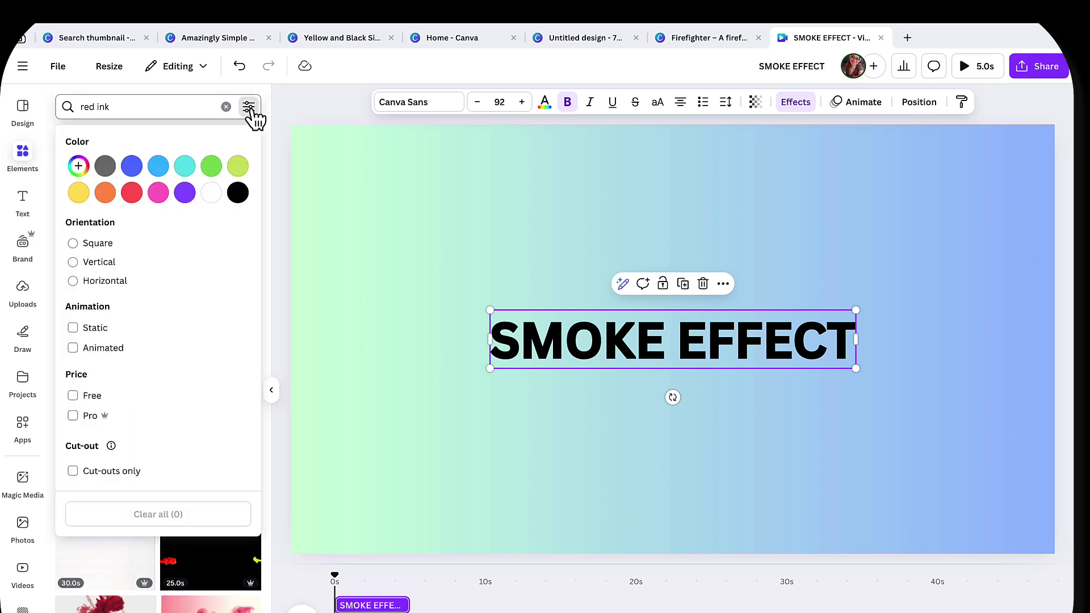
click(73, 396)
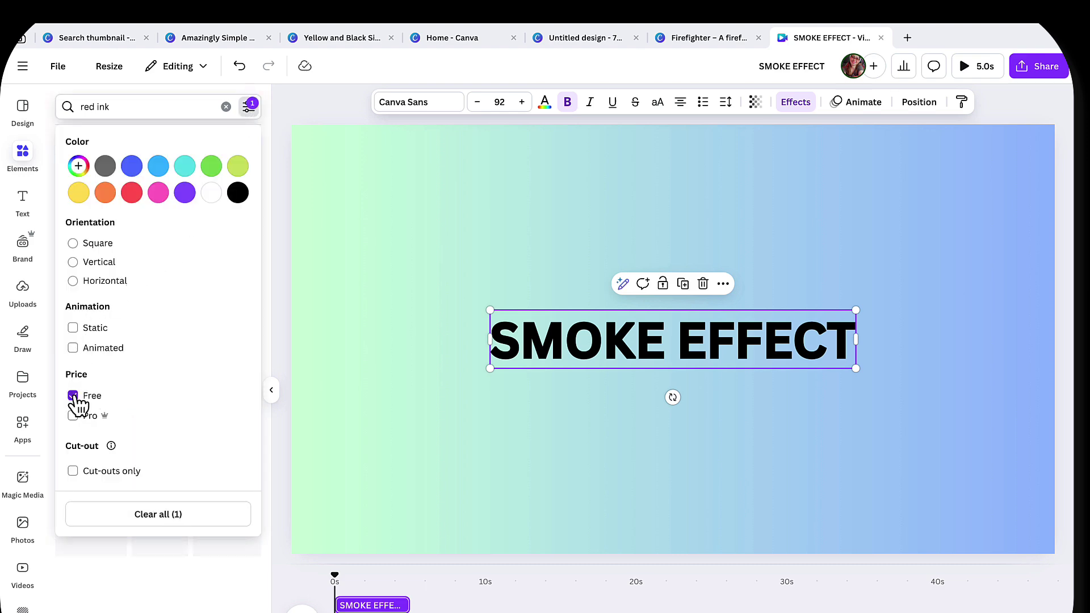
click(285, 374)
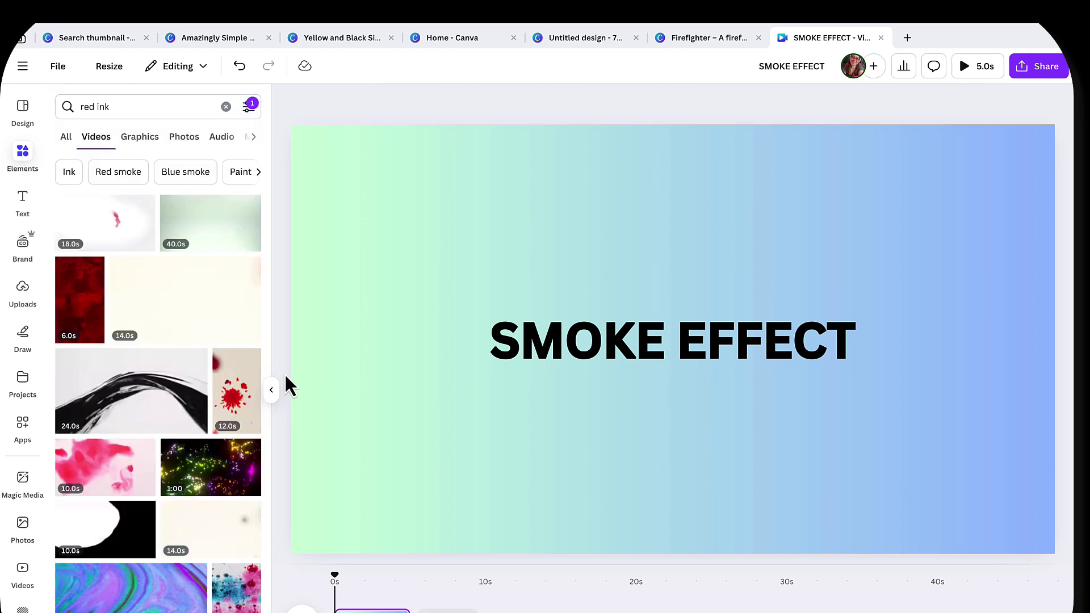
- Add the free 25-second yellow ink video from the results to the page and remove its background
mouse_move(126, 232)
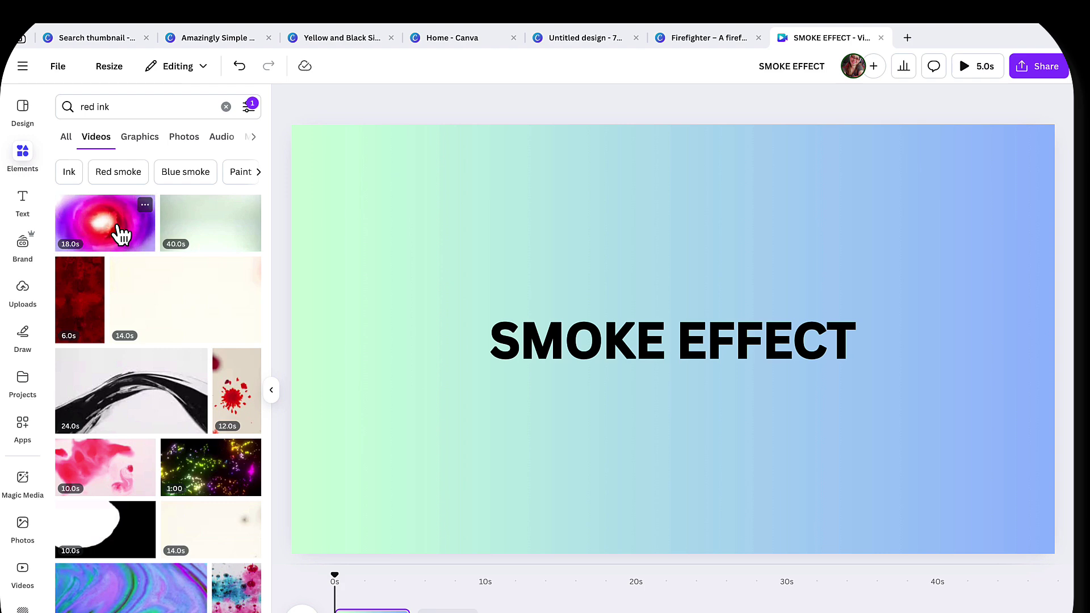
mouse_move(202, 239)
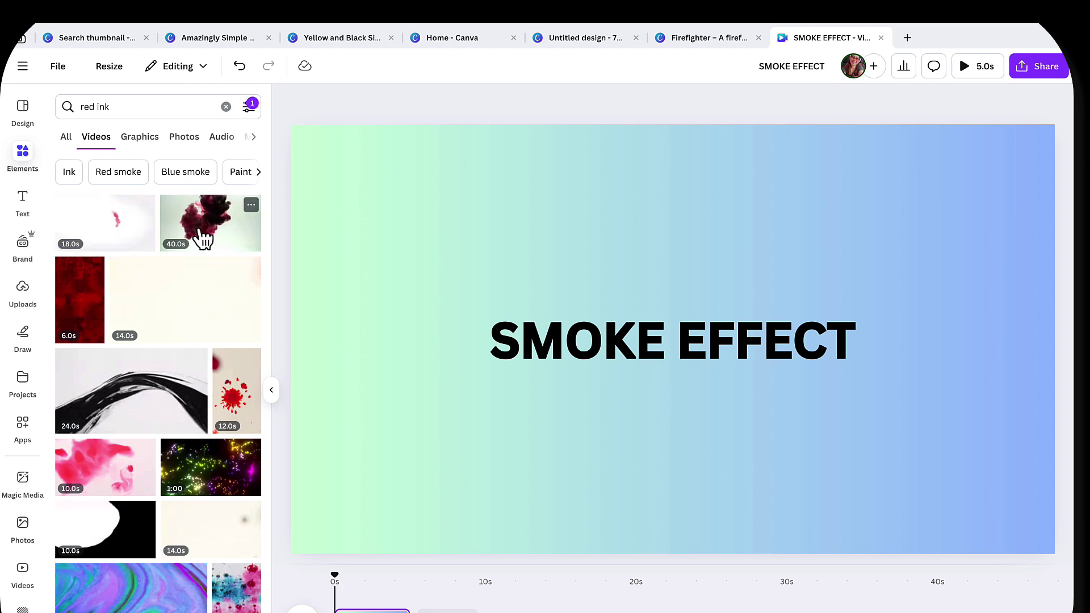
scroll(170, 432, down, 5)
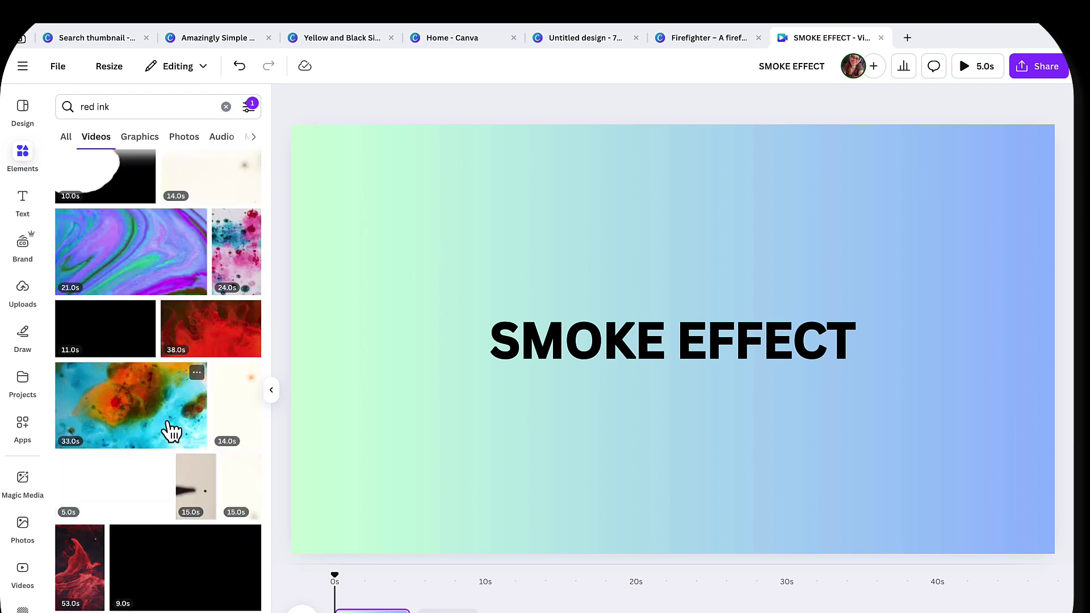
scroll(170, 431, down, 5)
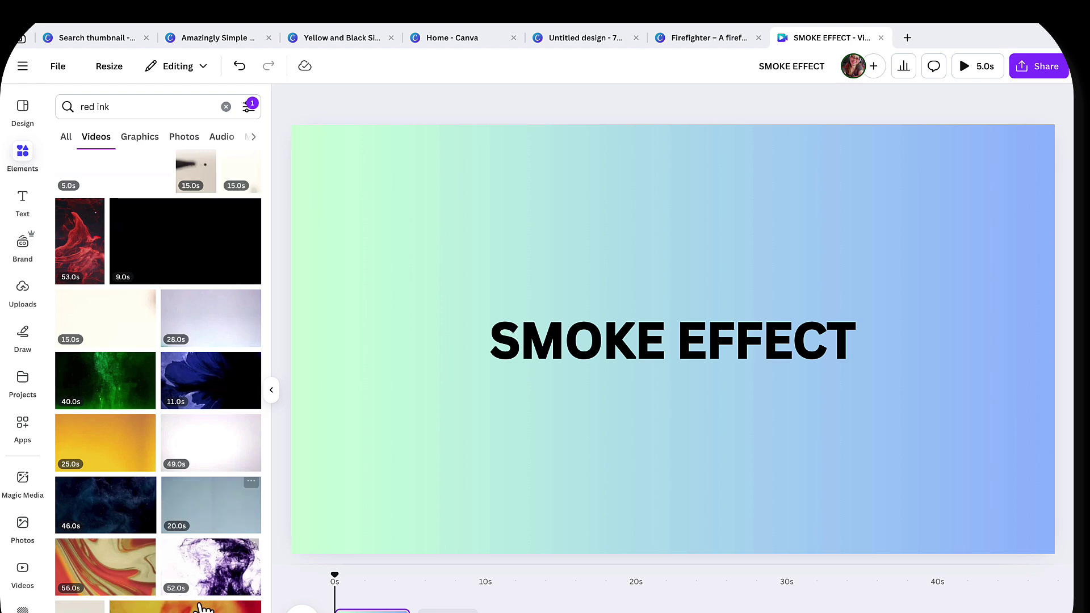
scroll(139, 543, down, 1)
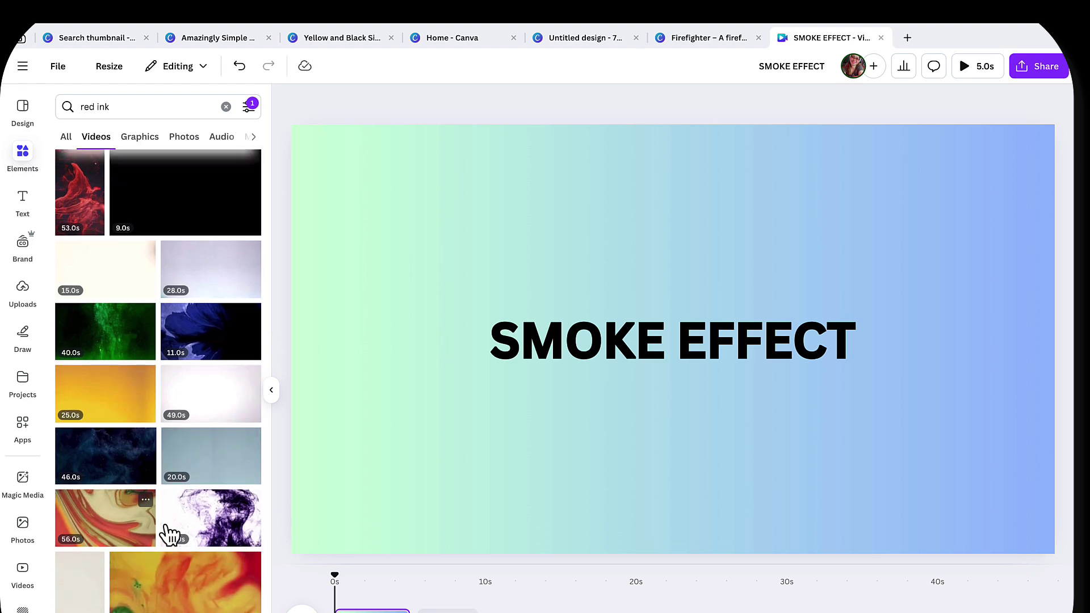
click(129, 397)
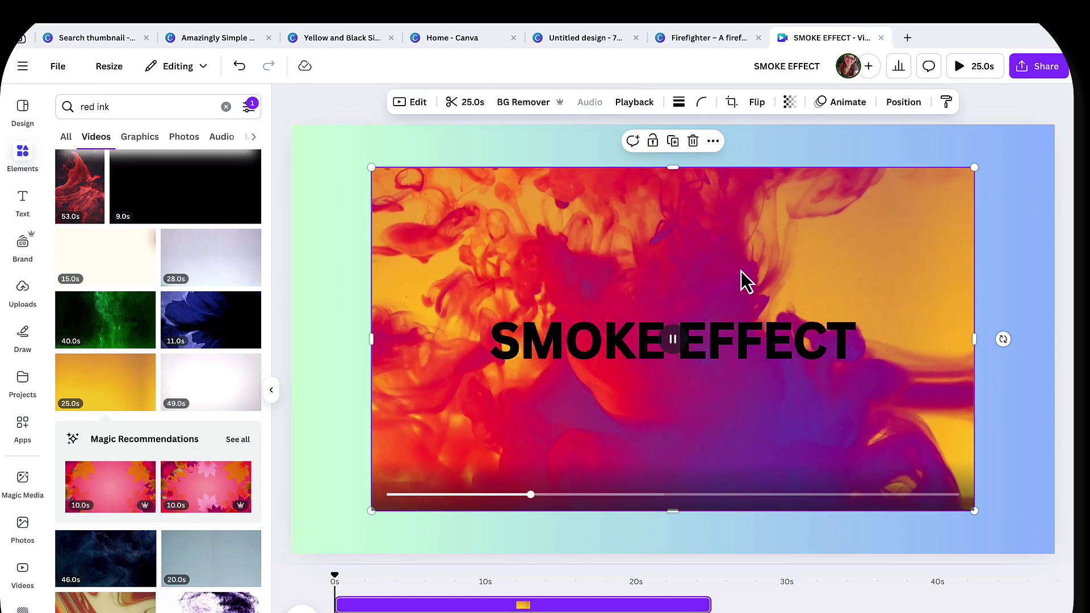
click(573, 271)
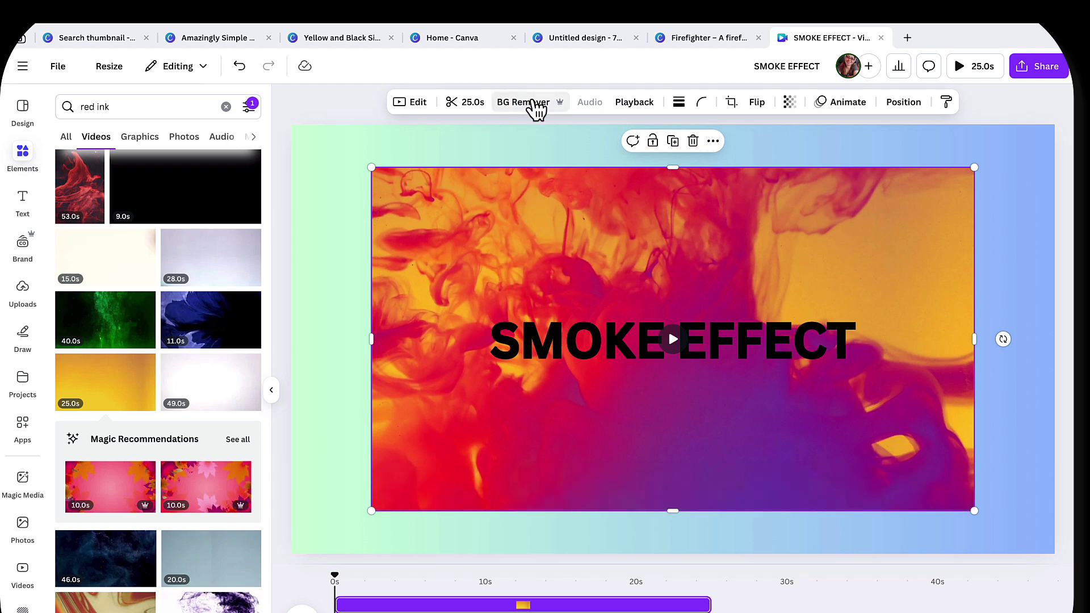
click(534, 102)
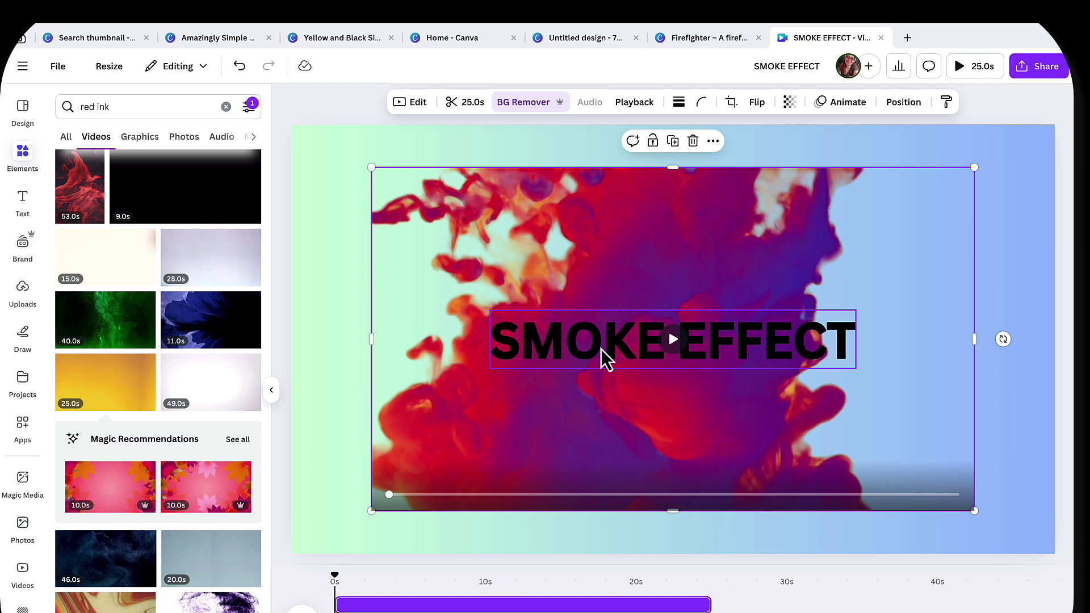
- Show the layers and move the ink video between the hollow and the solid "SMOKE EFFECT" text layers
right_click(608, 279)
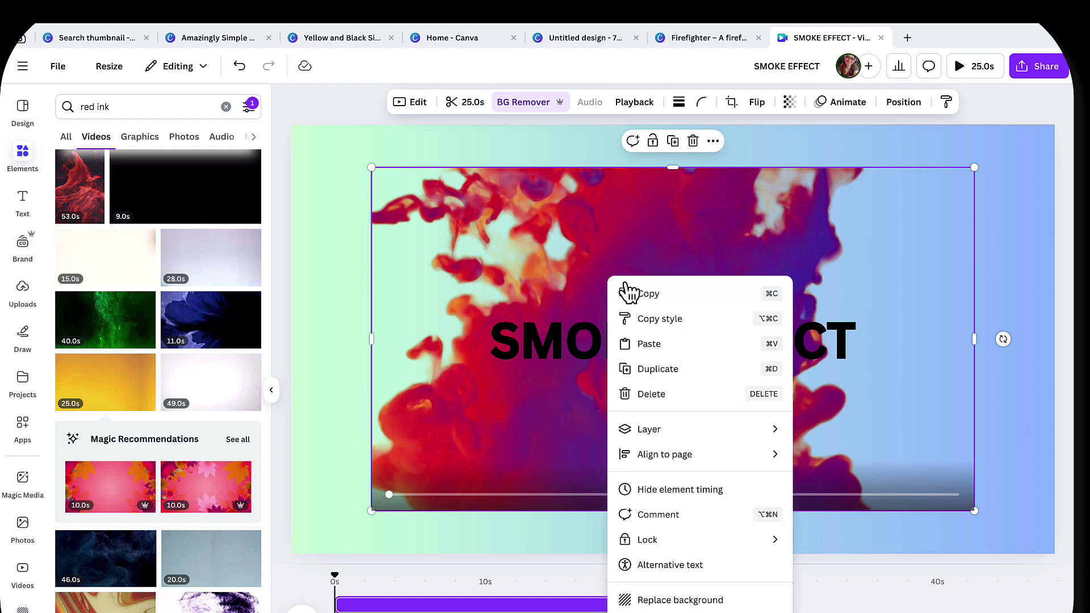
mouse_move(656, 432)
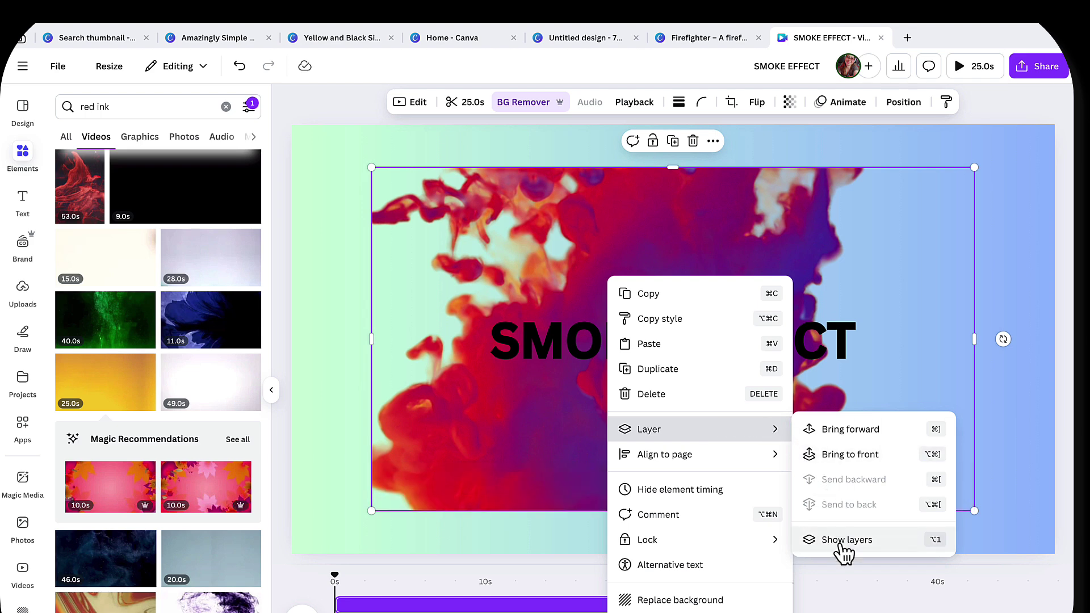
click(840, 542)
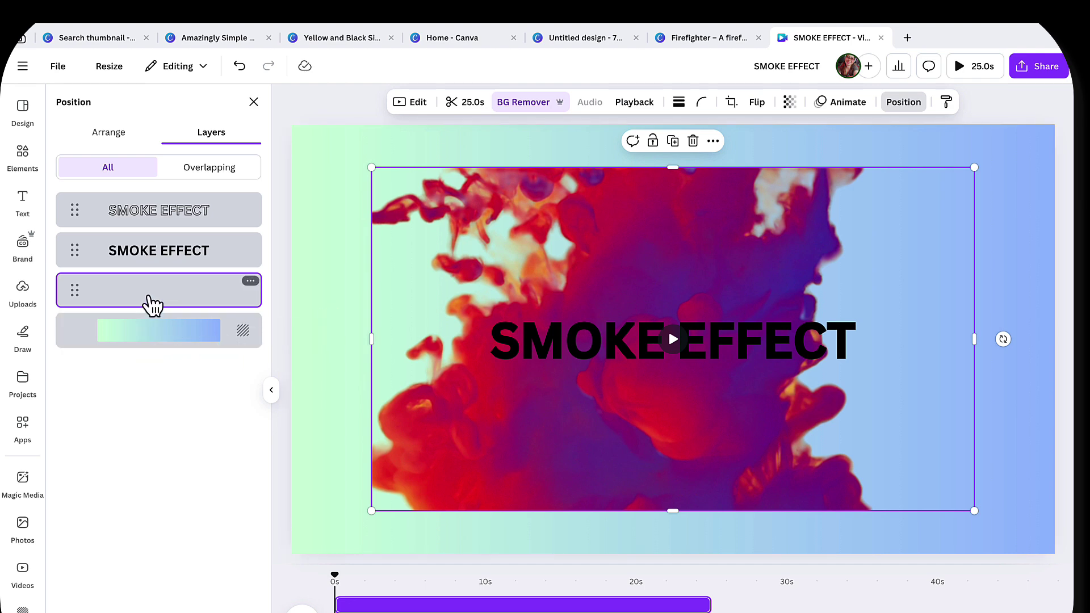
drag(152, 304, 146, 253)
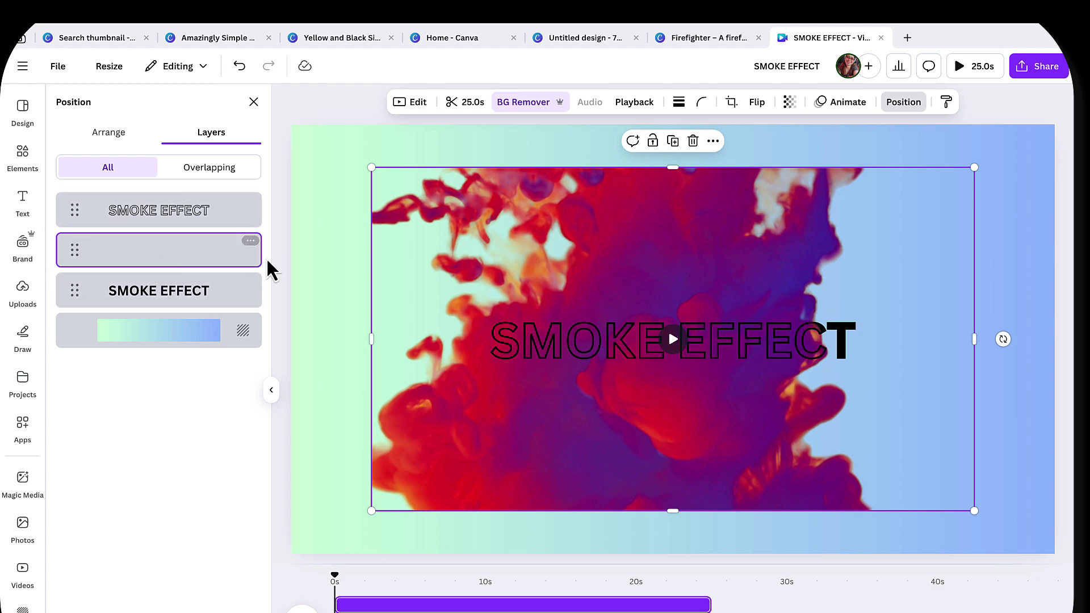
click(307, 275)
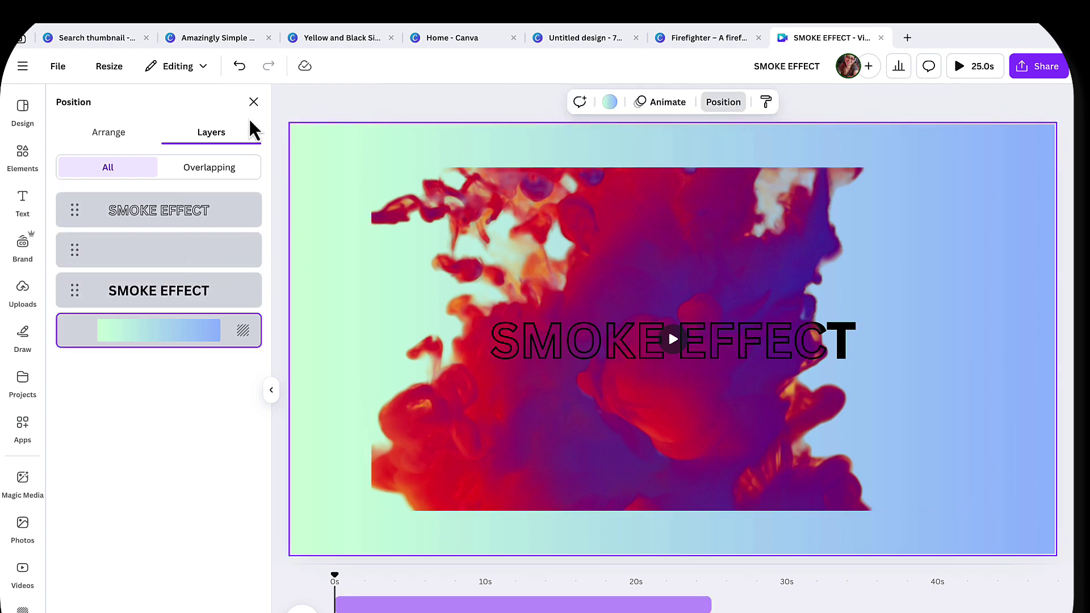
- Close the layer list and play the page to preview the red ink smoke effect
click(254, 102)
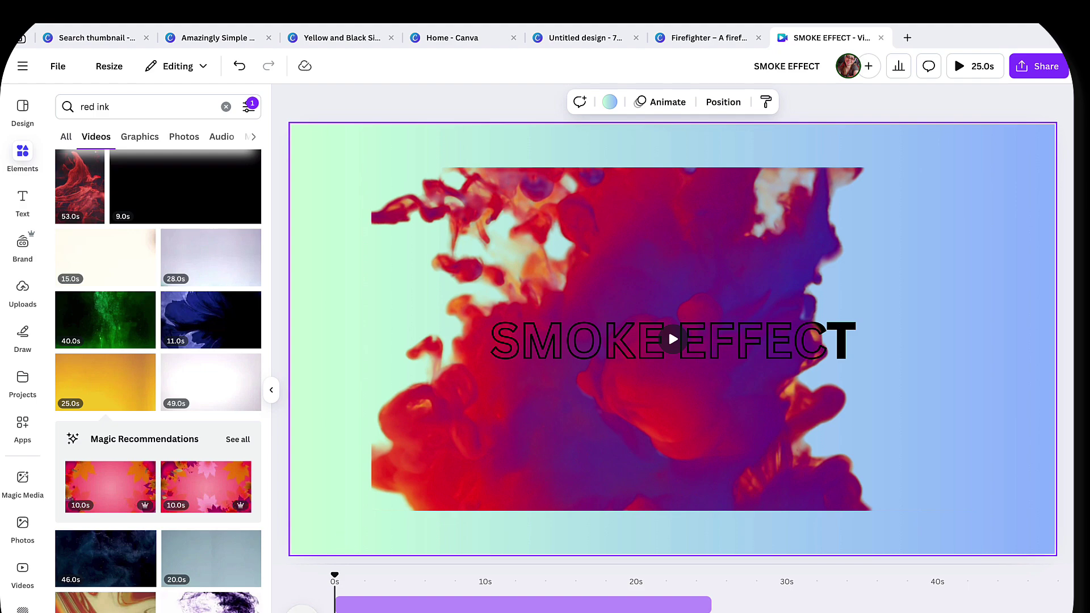
key(space)
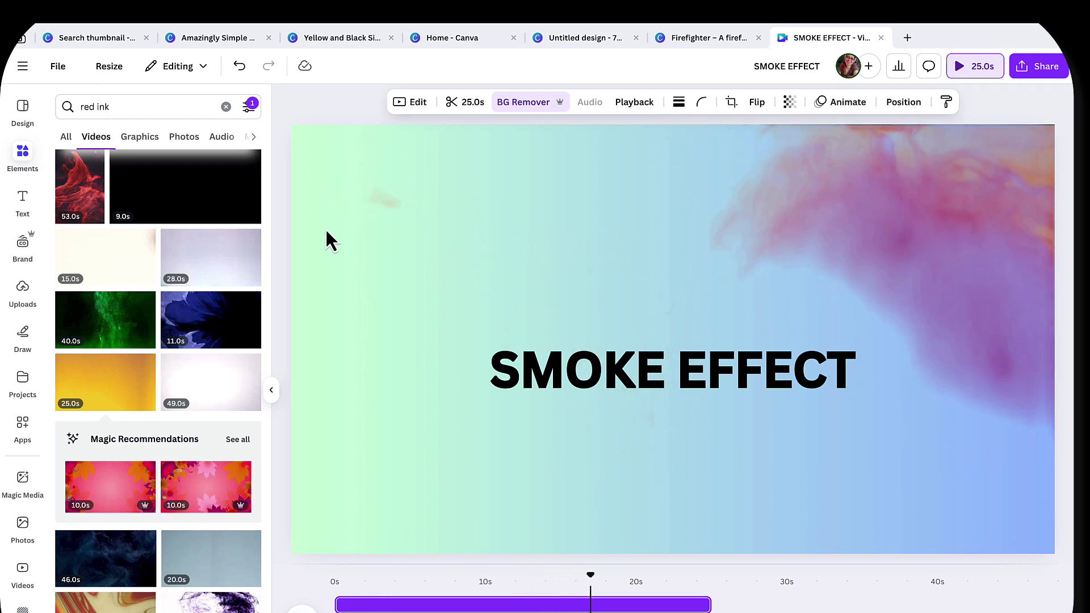
- Remove the Free price filter from the "red ink" video search and select the full-page ink video
click(253, 107)
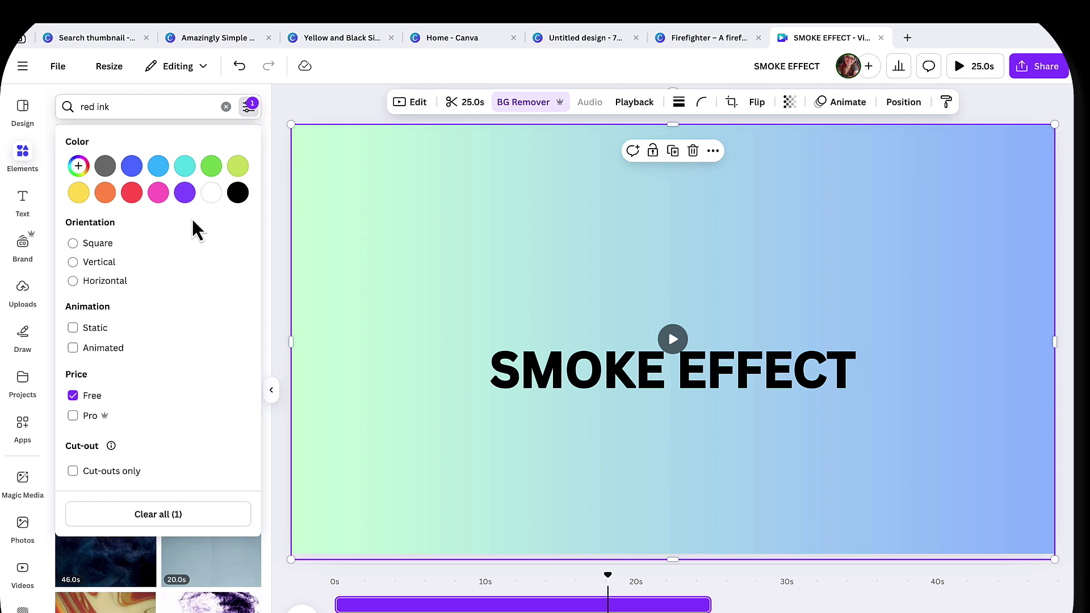
click(75, 397)
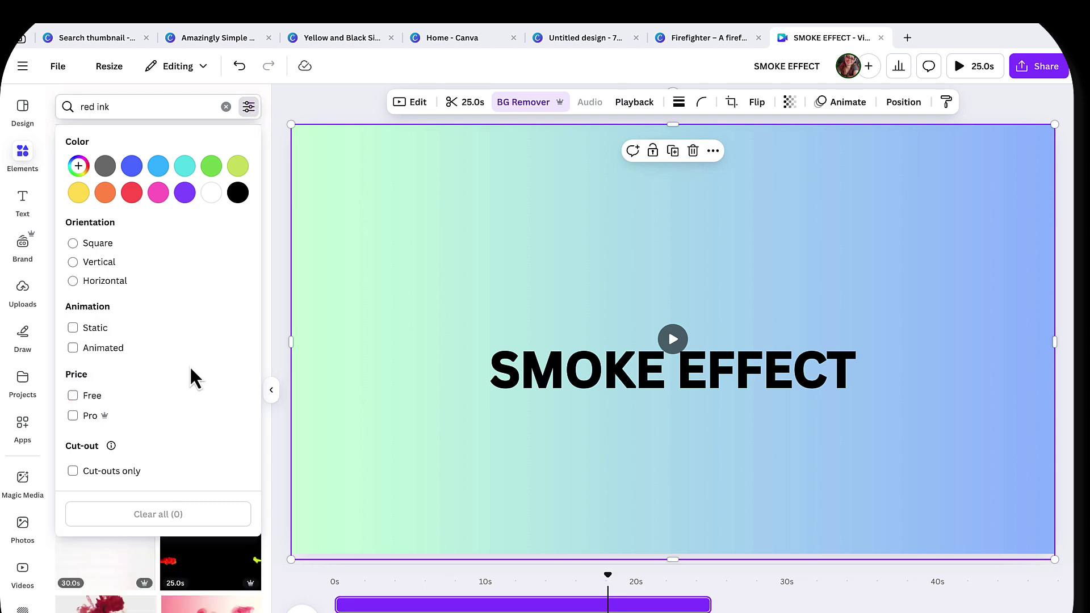
click(282, 332)
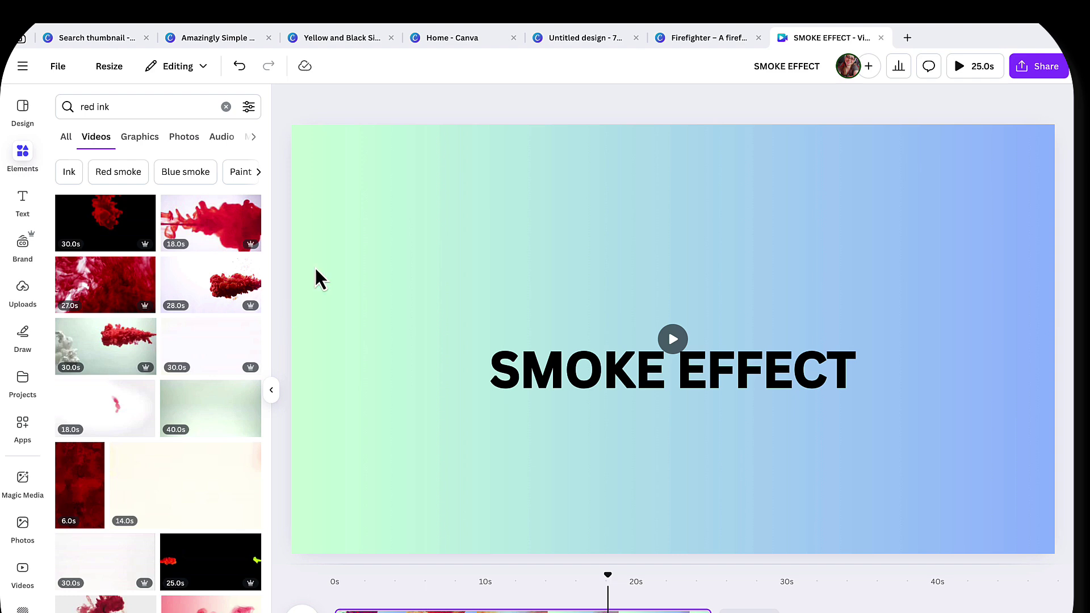
click(448, 186)
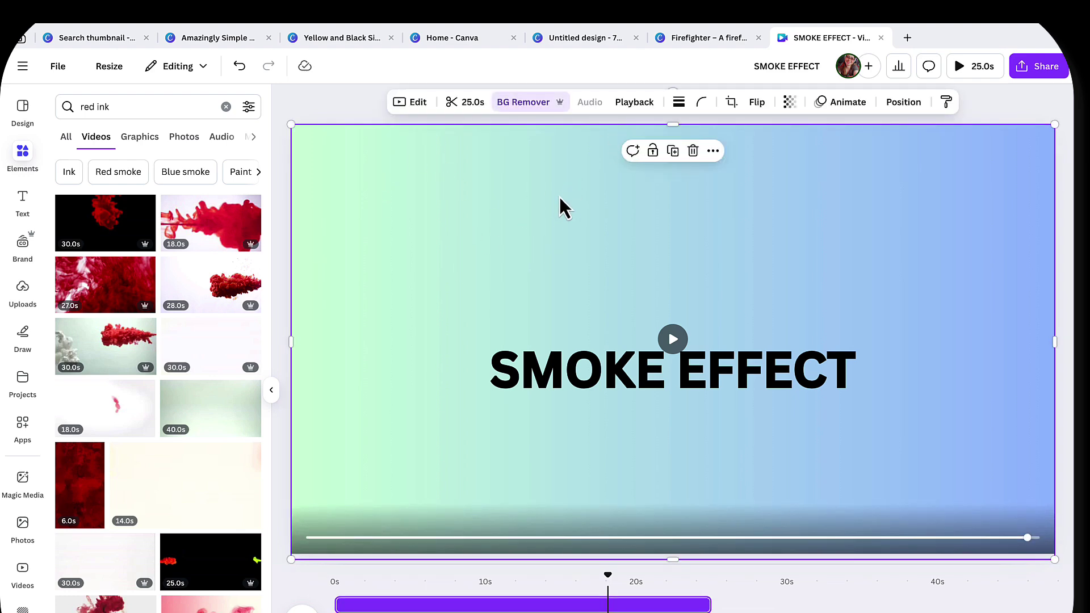
drag(560, 206, 568, 192)
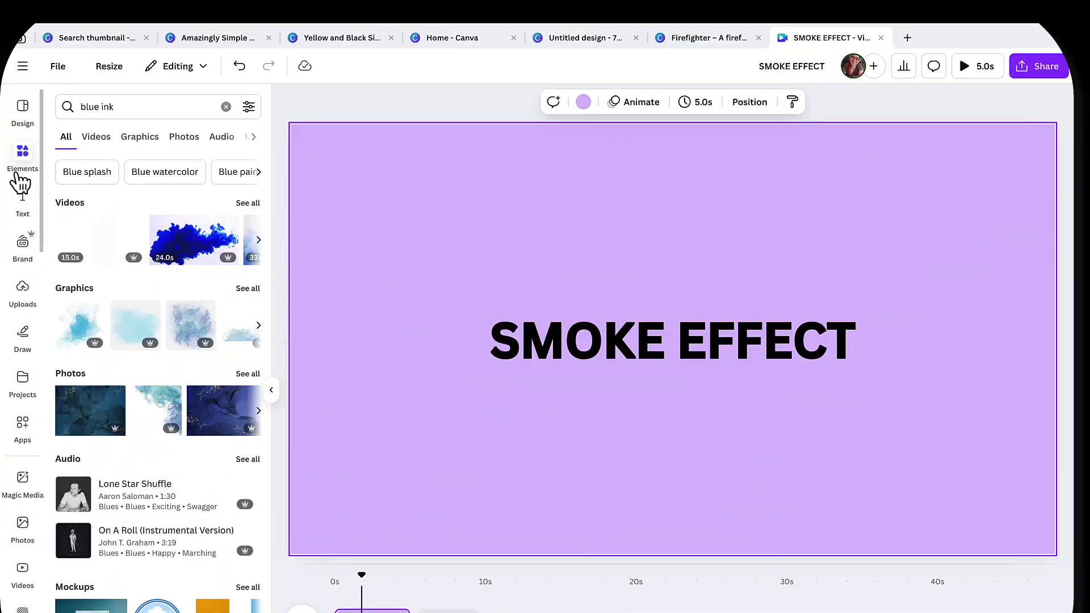
- Search the elements for "PURPLE INK" and show only the video results
click(134, 106)
text(PURPLE)
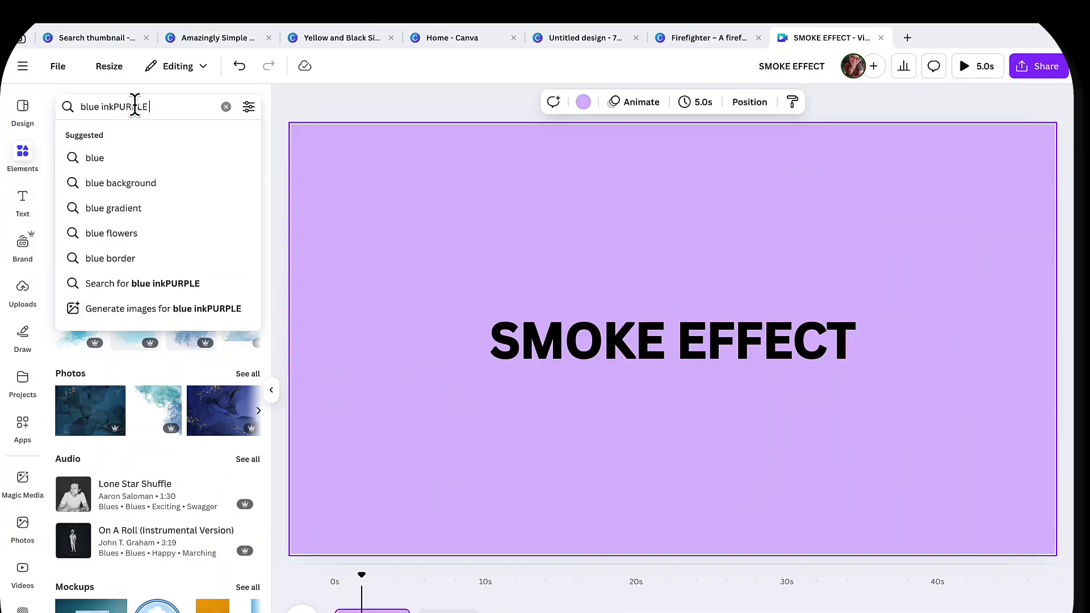
text( INK)
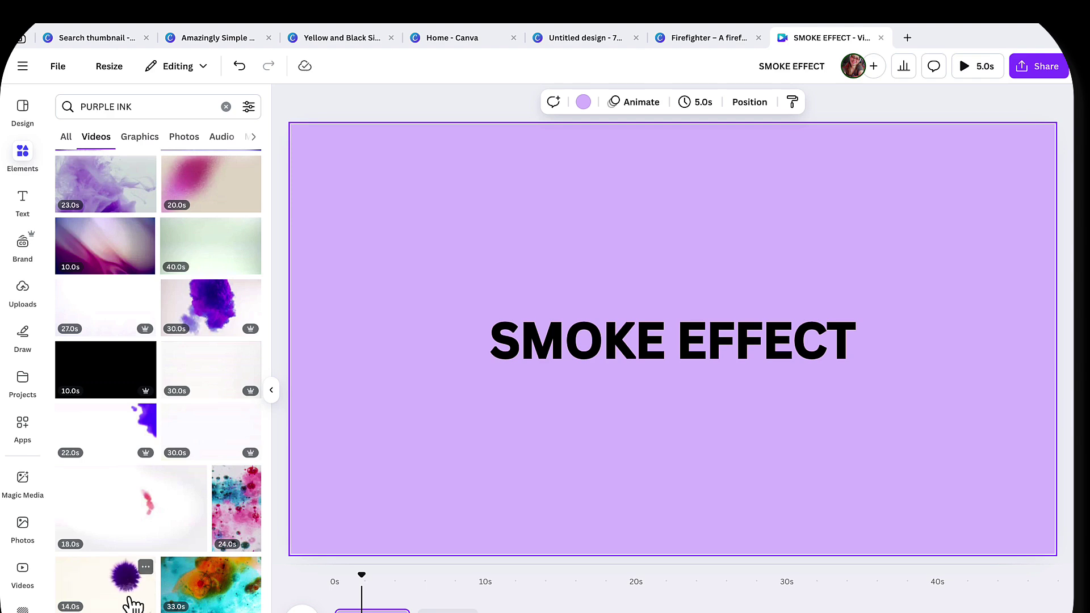
- Add the 22-second purple ink video, remove its background and return the playhead to the start
click(122, 437)
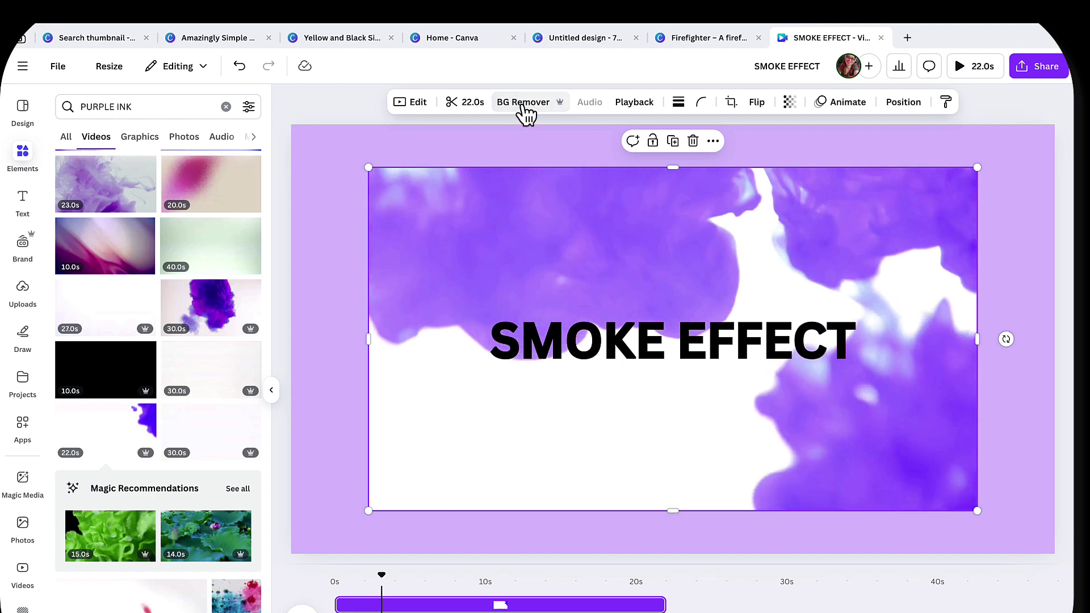
click(525, 103)
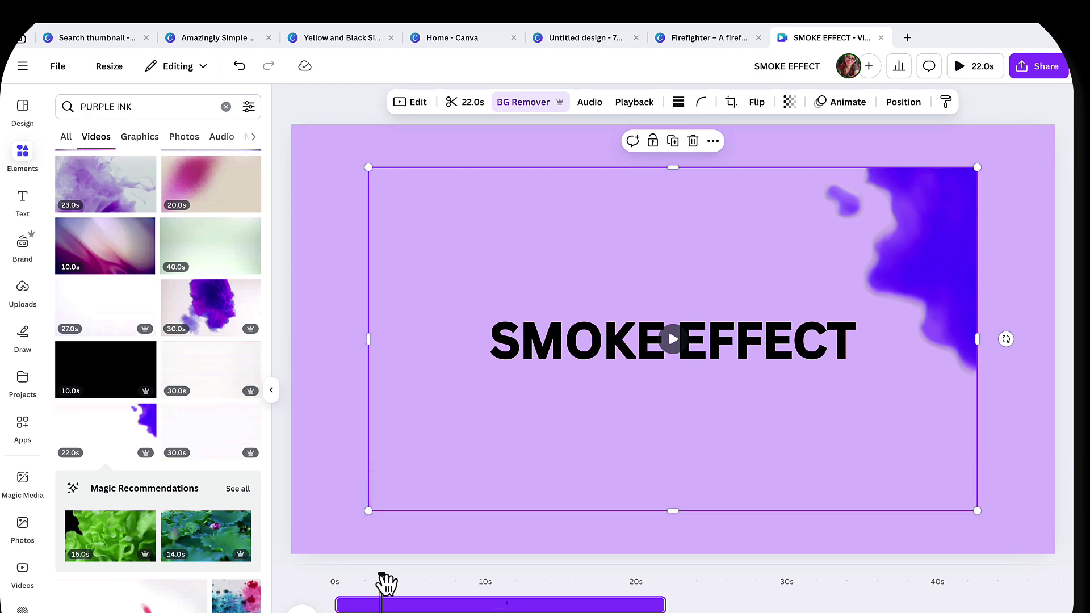
drag(385, 584, 324, 591)
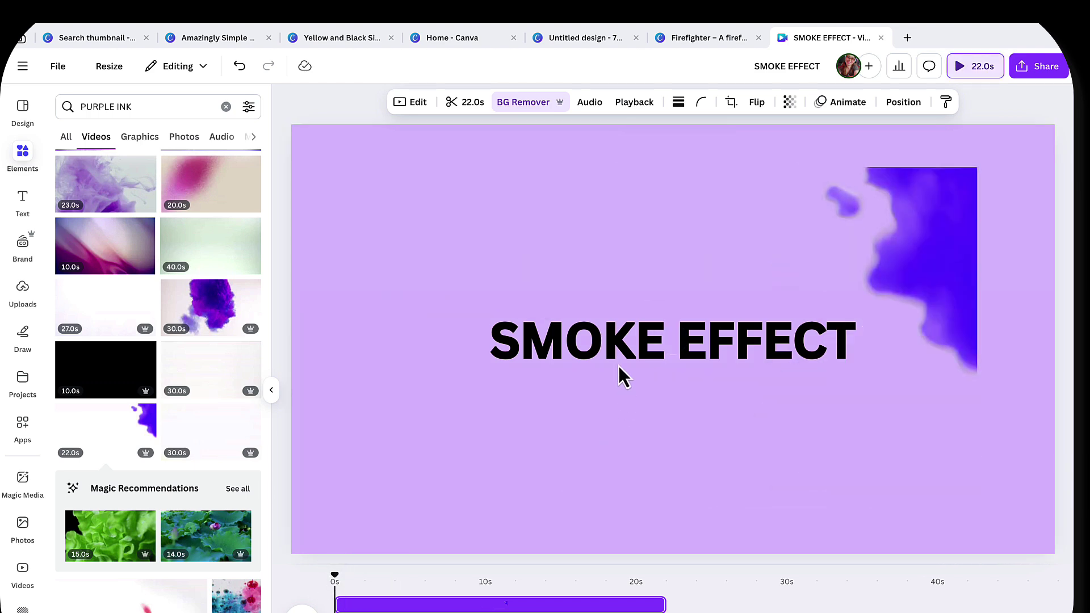
- Show the layers, move the purple ink video between the hollow and solid "SMOKE EFFECT" texts, and close the layer list
right_click(619, 365)
mouse_move(709, 489)
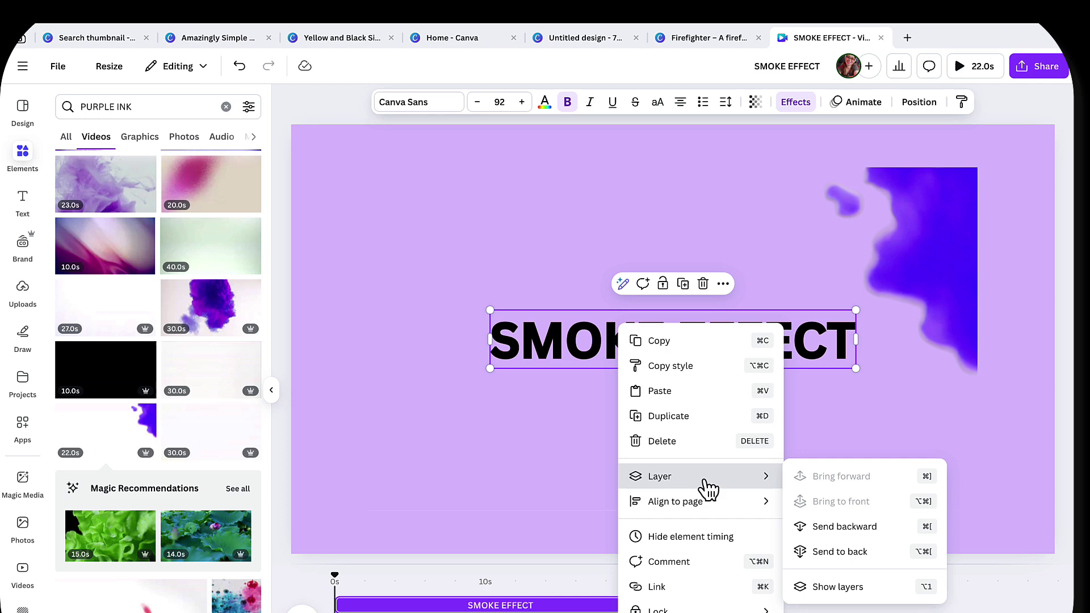
click(832, 589)
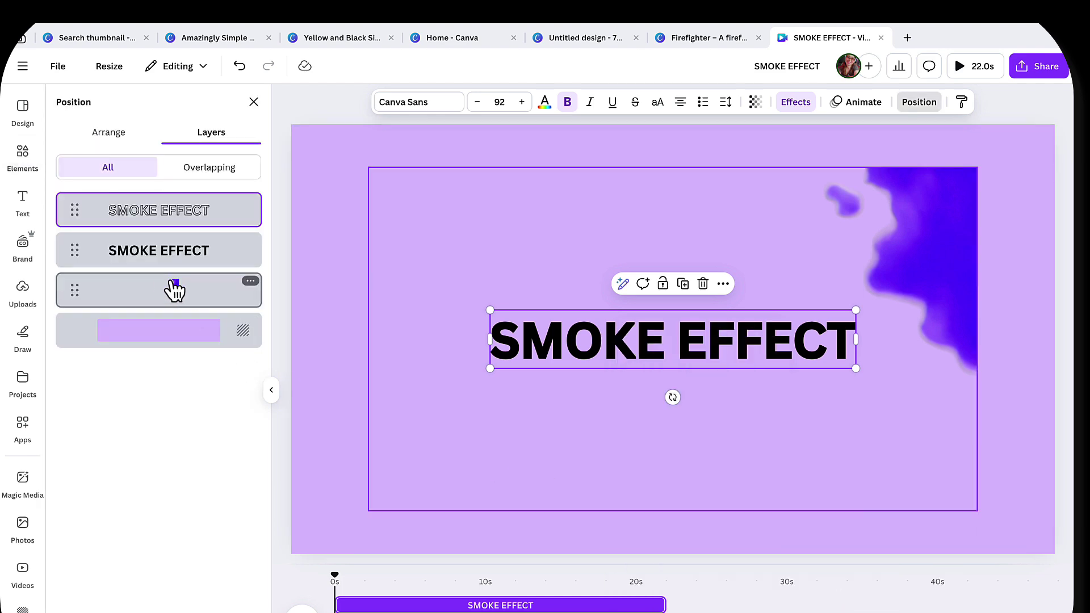
drag(152, 296, 151, 250)
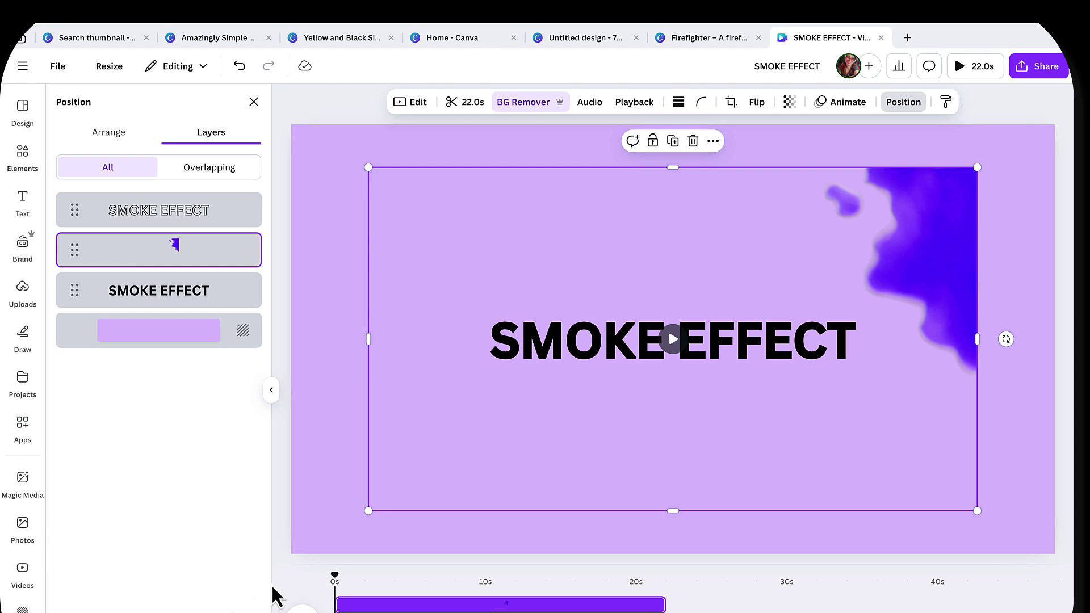
click(255, 111)
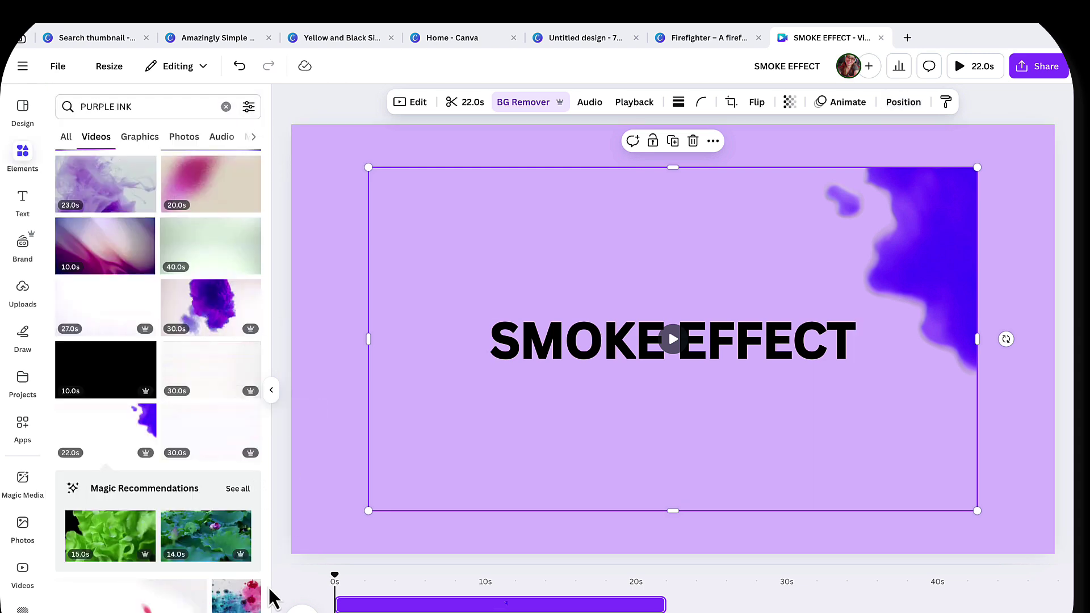
- Preview the purple ink effect and delete the 22-second ink video from the page
click(670, 331)
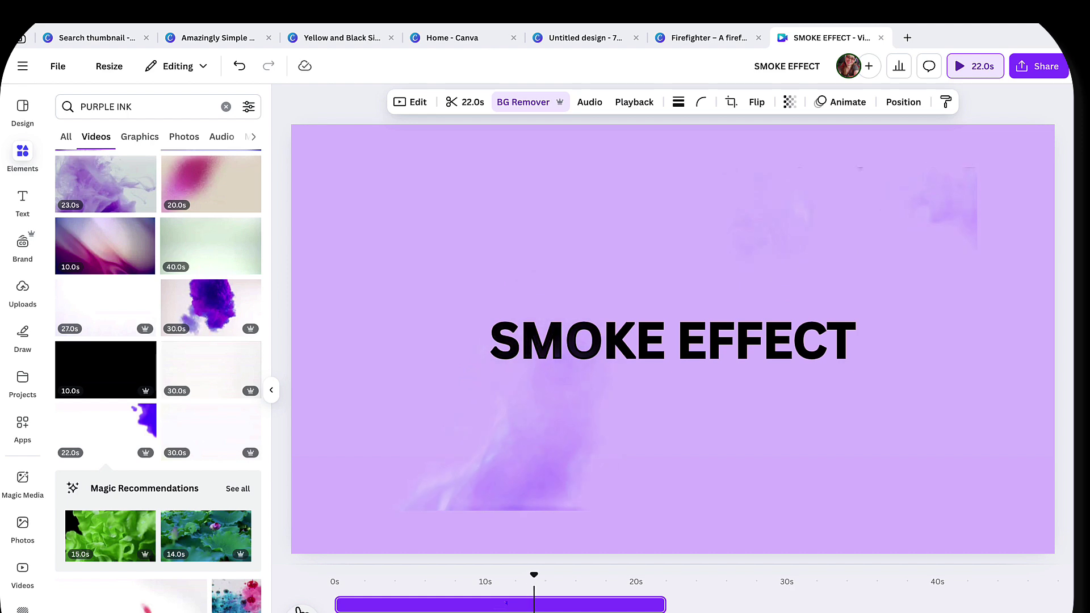
click(665, 231)
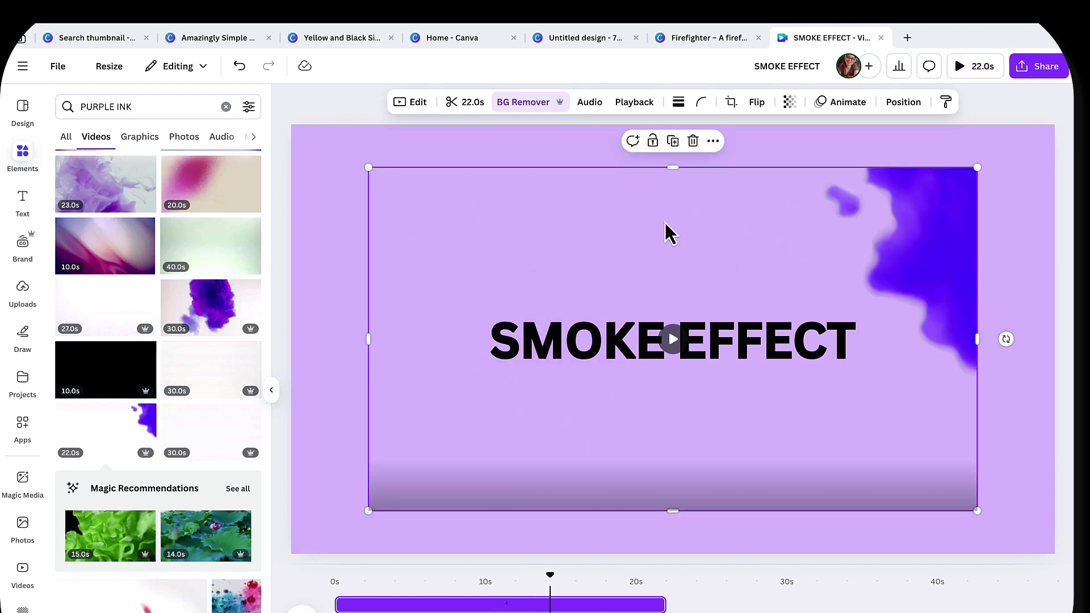
click(693, 142)
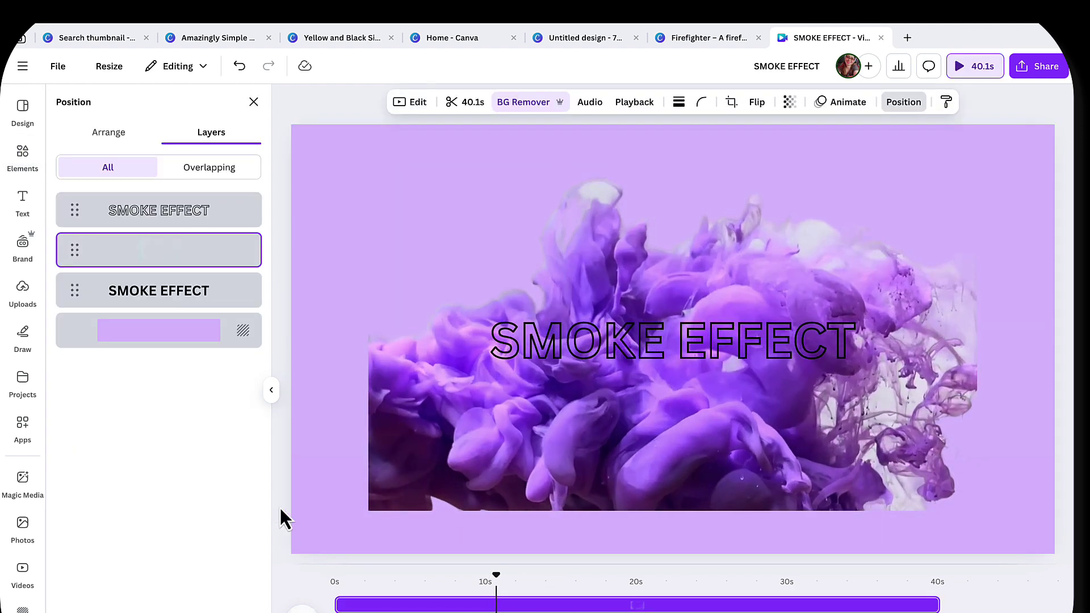
- Stop the preview and set the page background to the yellow-to-pink gradient
key(space)
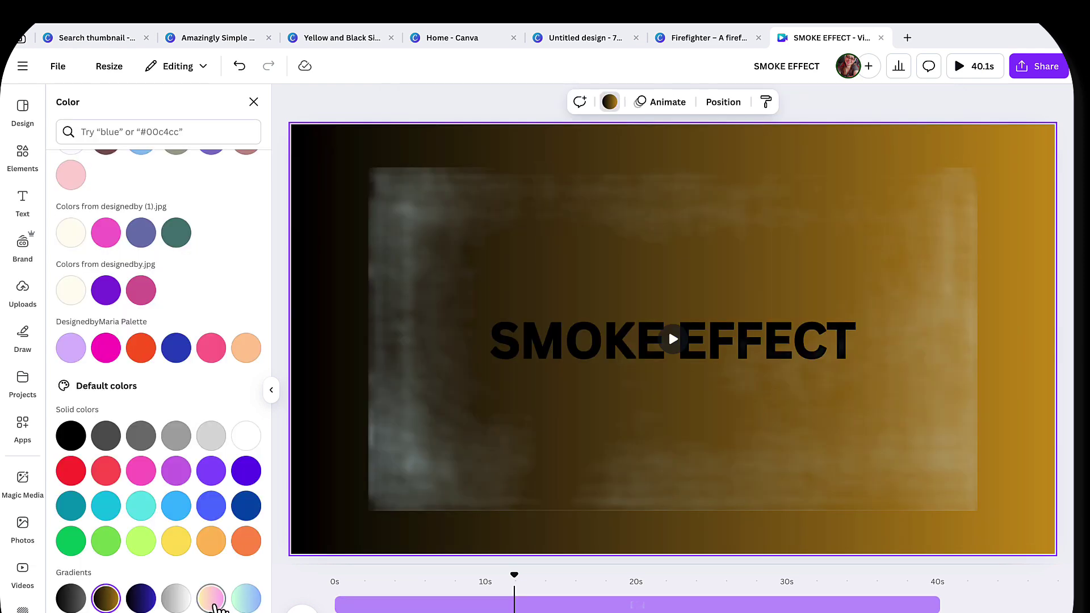
click(214, 604)
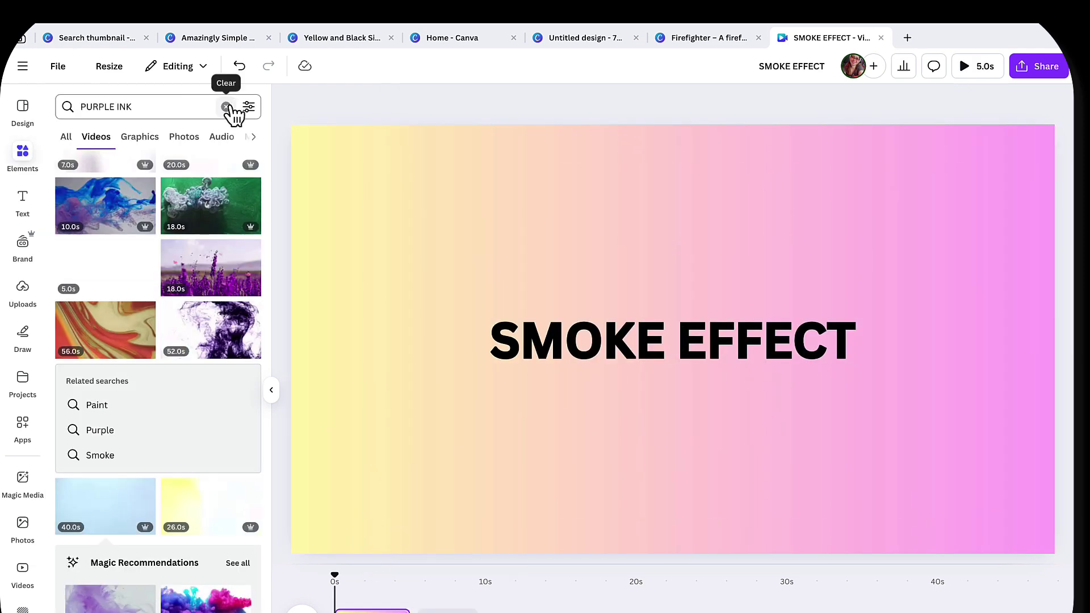
- Replace the element search with "YELLOW INKL" and show only the video results
click(224, 106)
text(YE)
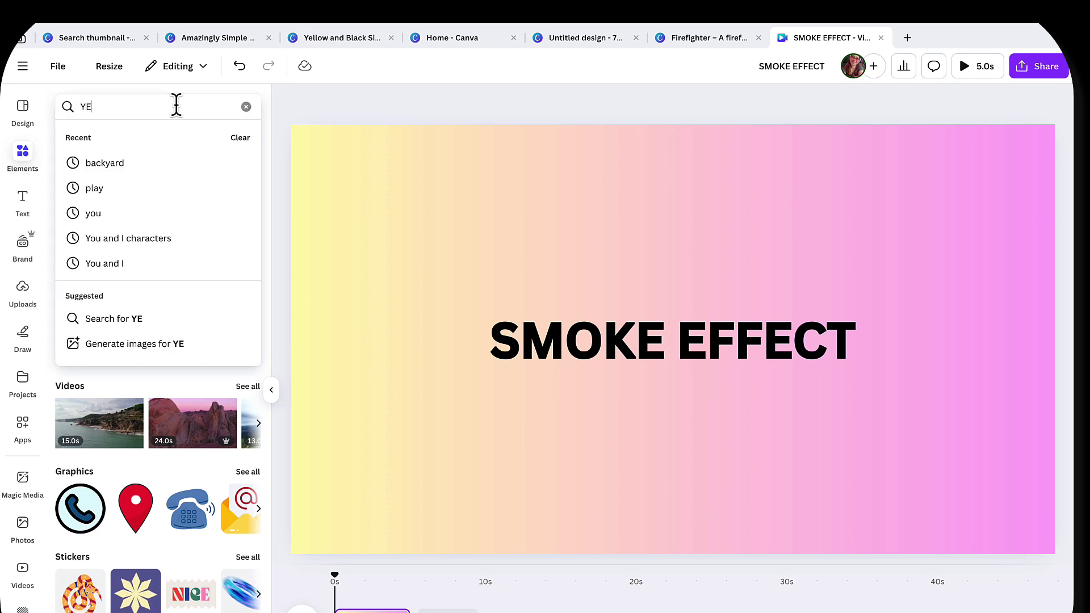
text(LLOW INKL)
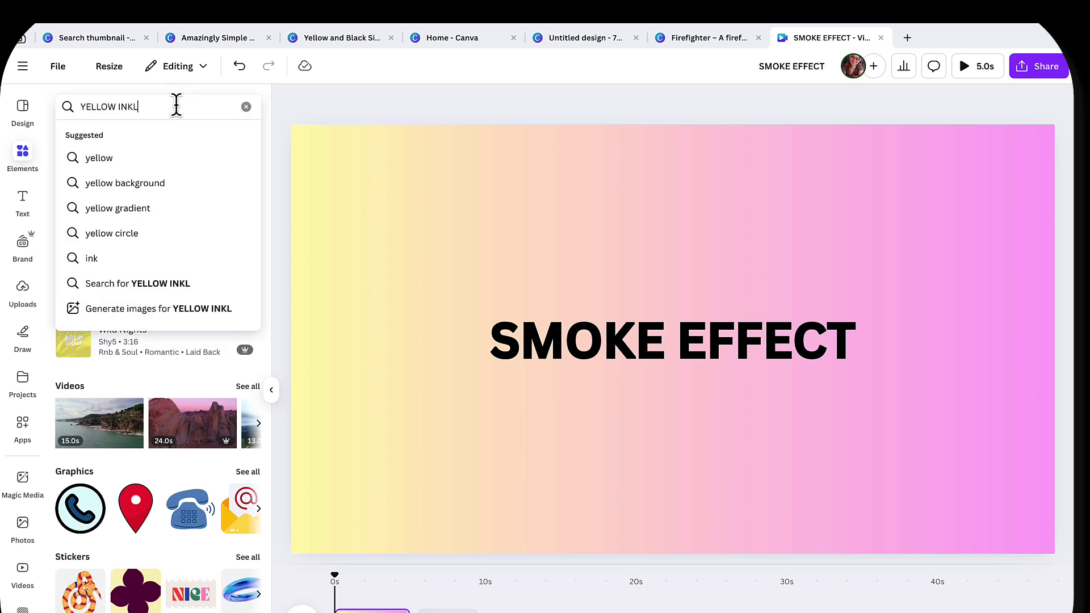
key(Return)
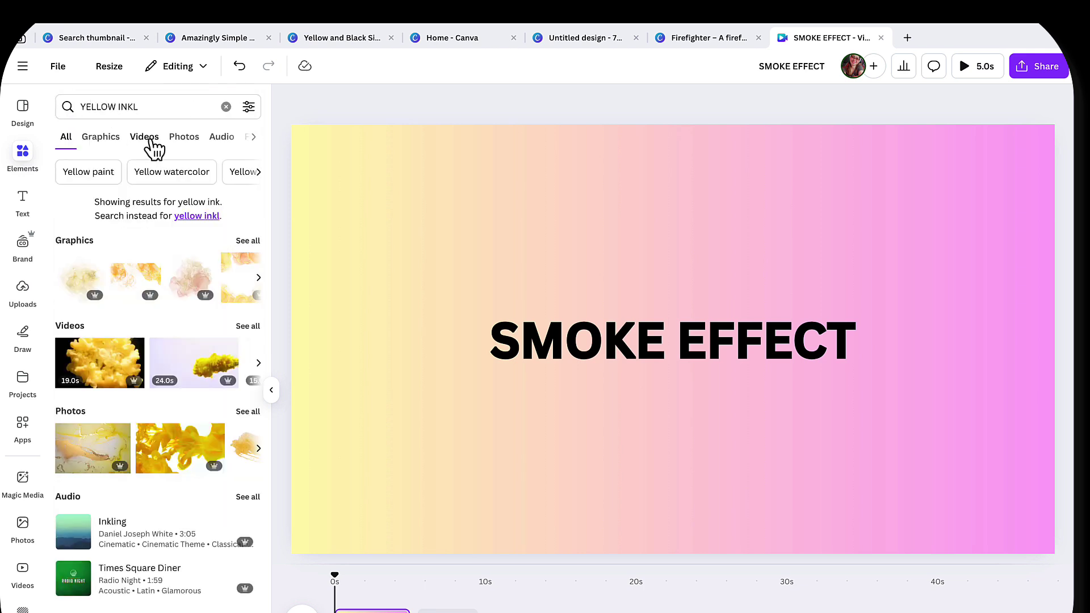
click(149, 145)
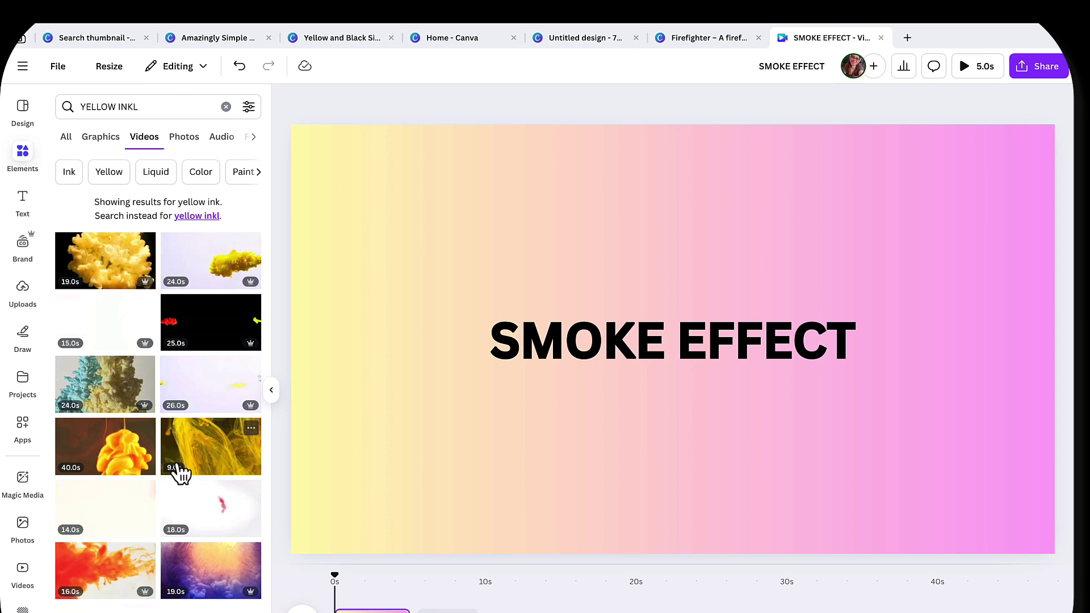
- Add the 24-second yellow ink video with the pale background to the page and remove its background
click(236, 272)
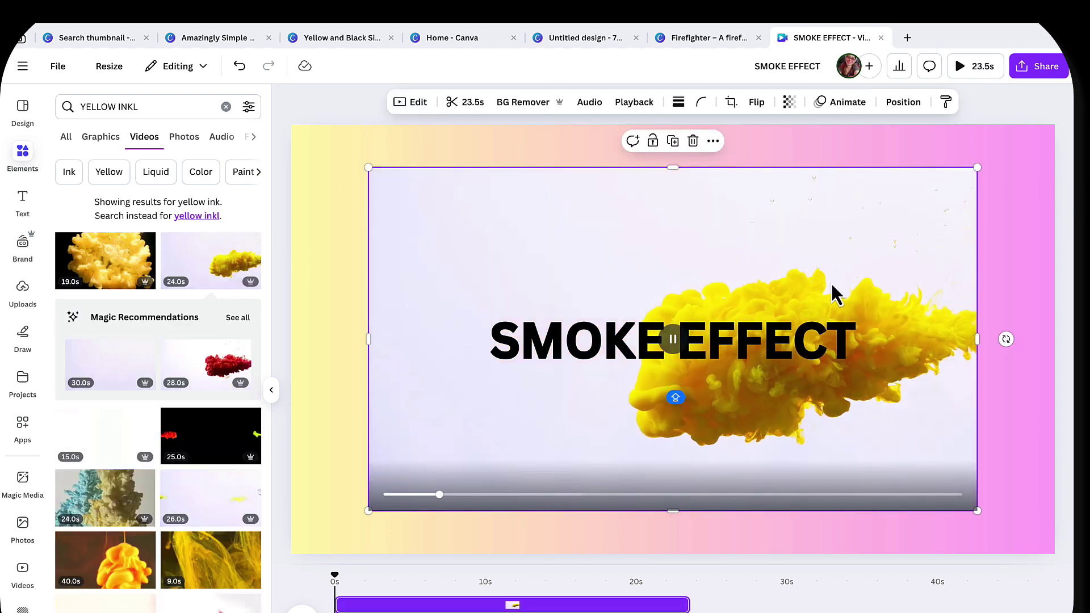
click(530, 103)
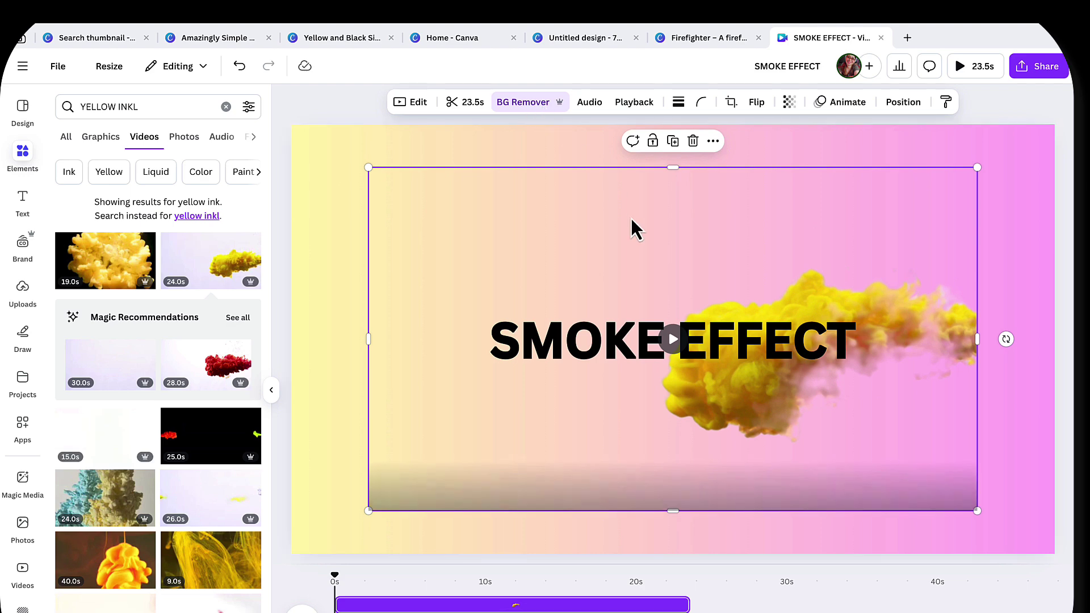
- Show the layers, move the yellow ink video between the hollow and solid "SMOKE EFFECT" texts, and play the result
right_click(621, 332)
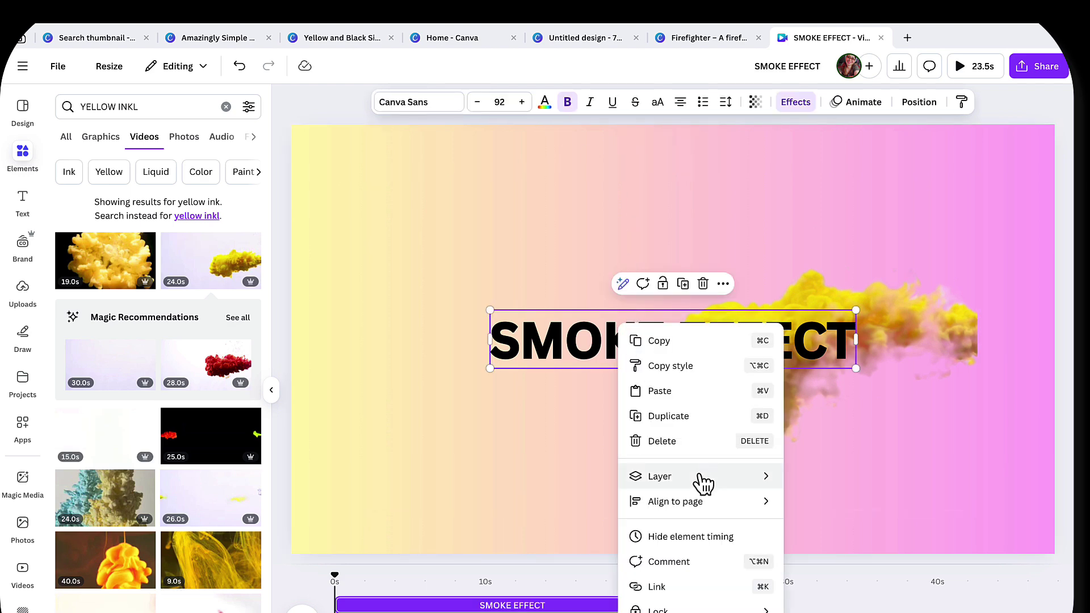
mouse_move(703, 480)
click(835, 590)
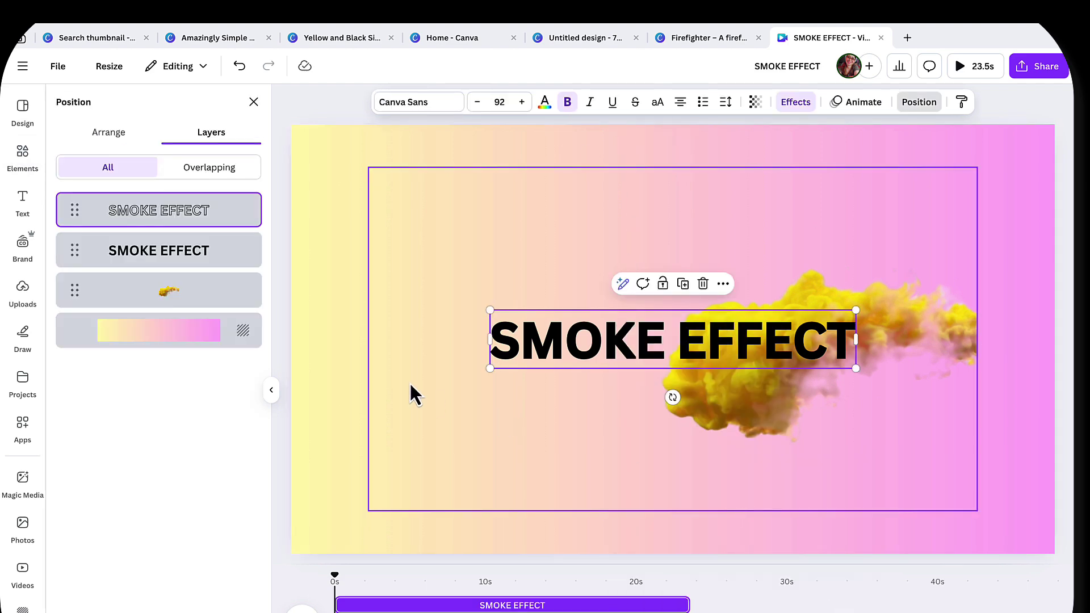
drag(183, 298, 182, 253)
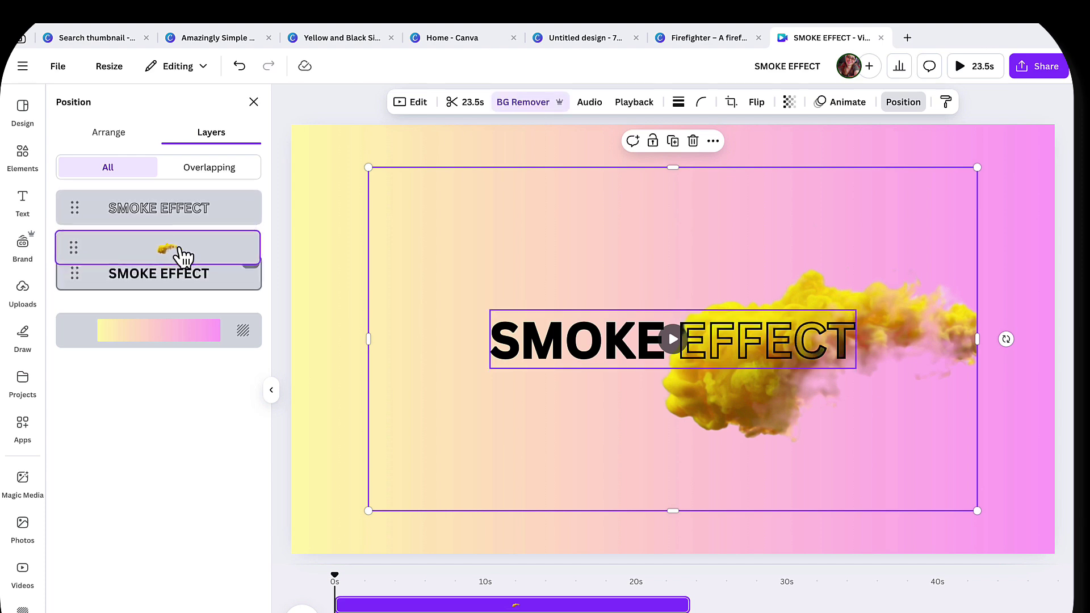
click(669, 329)
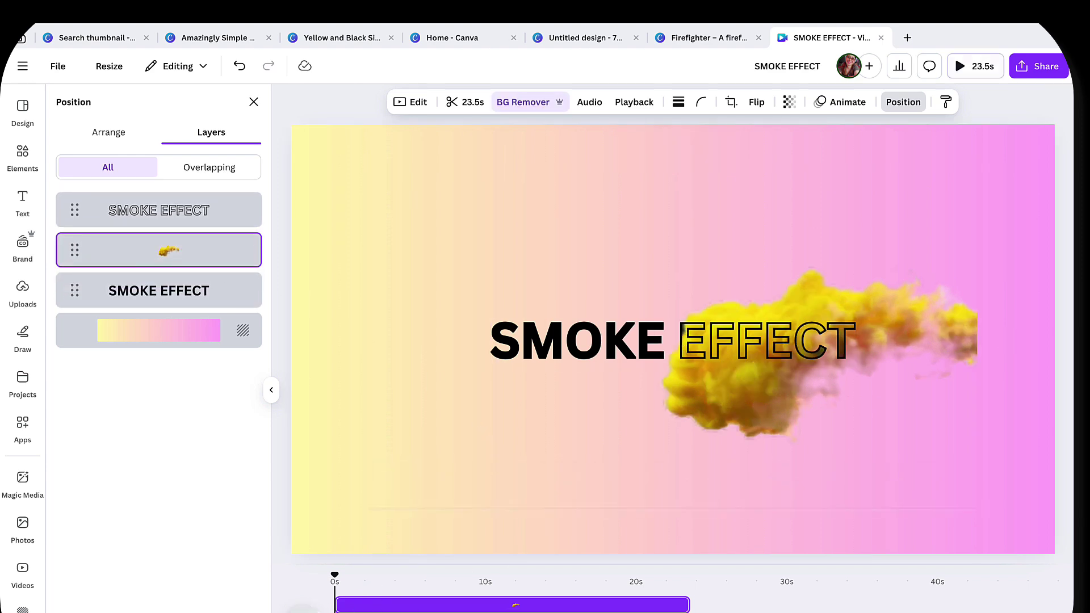